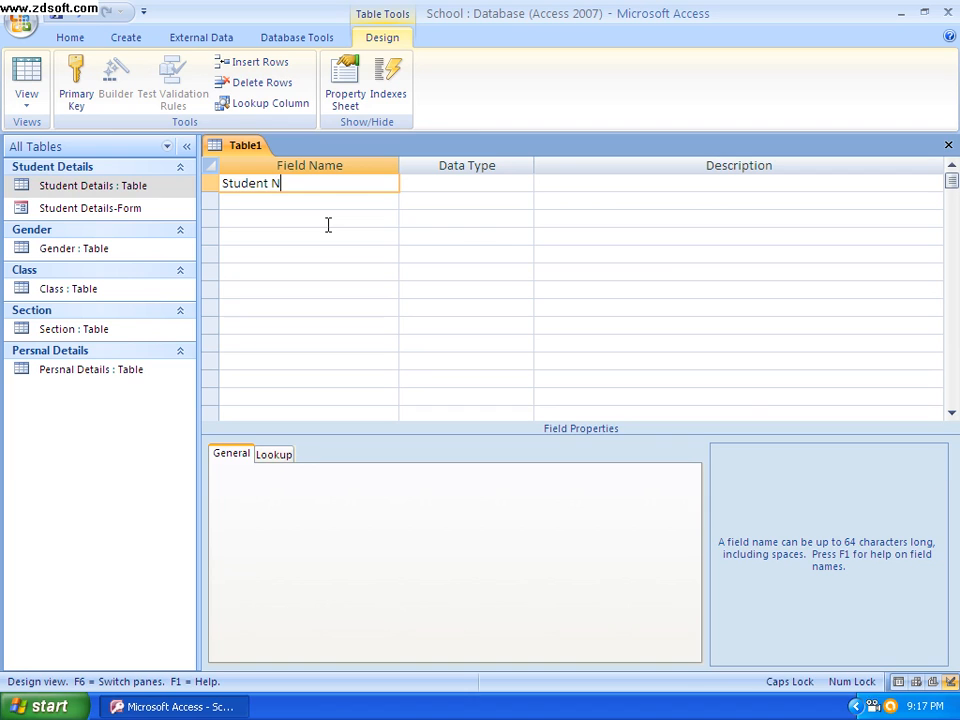
# Give the Student Name field the Text data type and set its lookup display control to Combo Box.
pyautogui.click(426, 183)
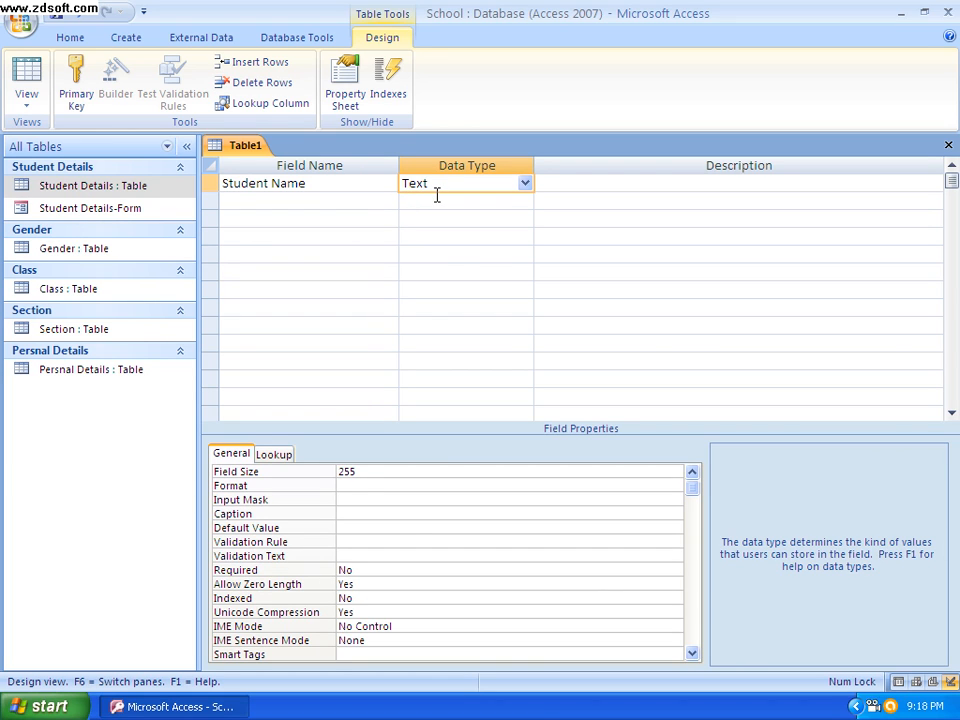
pyautogui.click(274, 455)
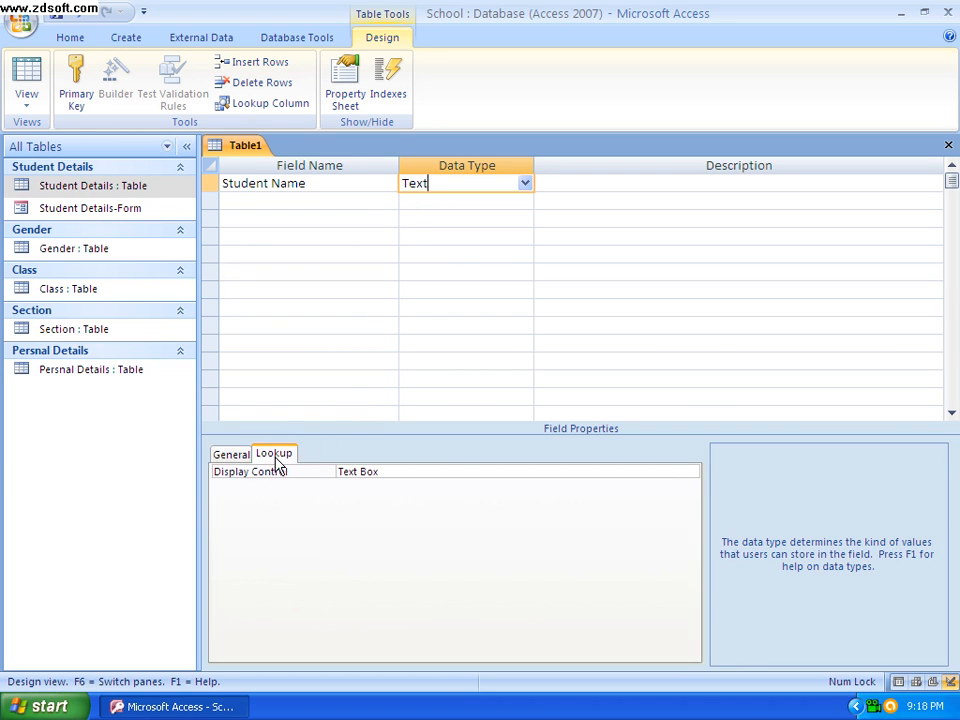
pyautogui.click(690, 470)
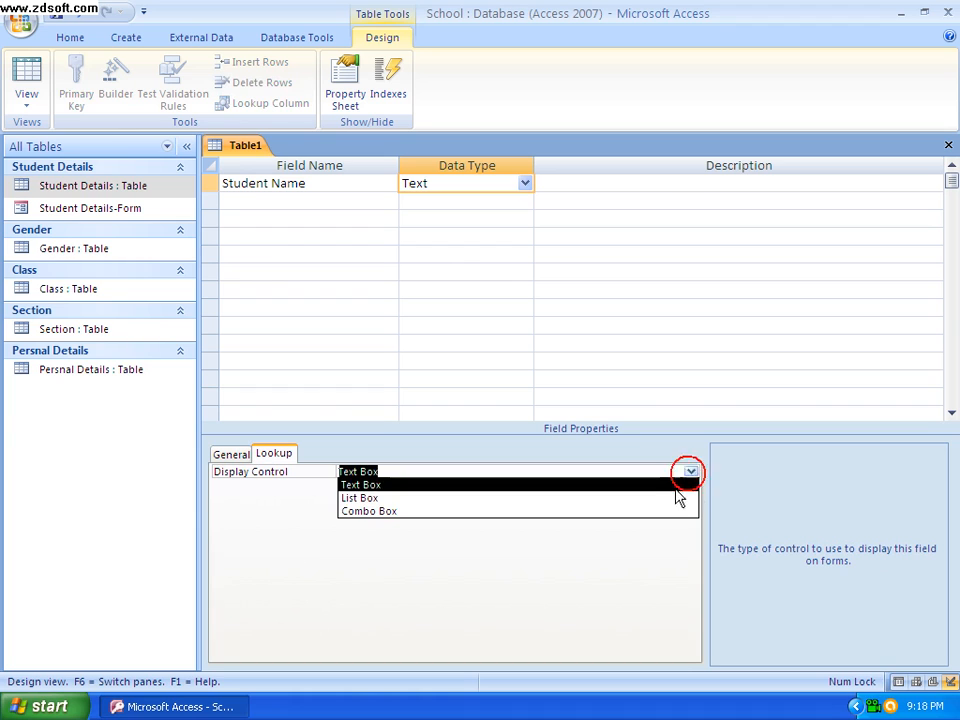
pyautogui.click(396, 513)
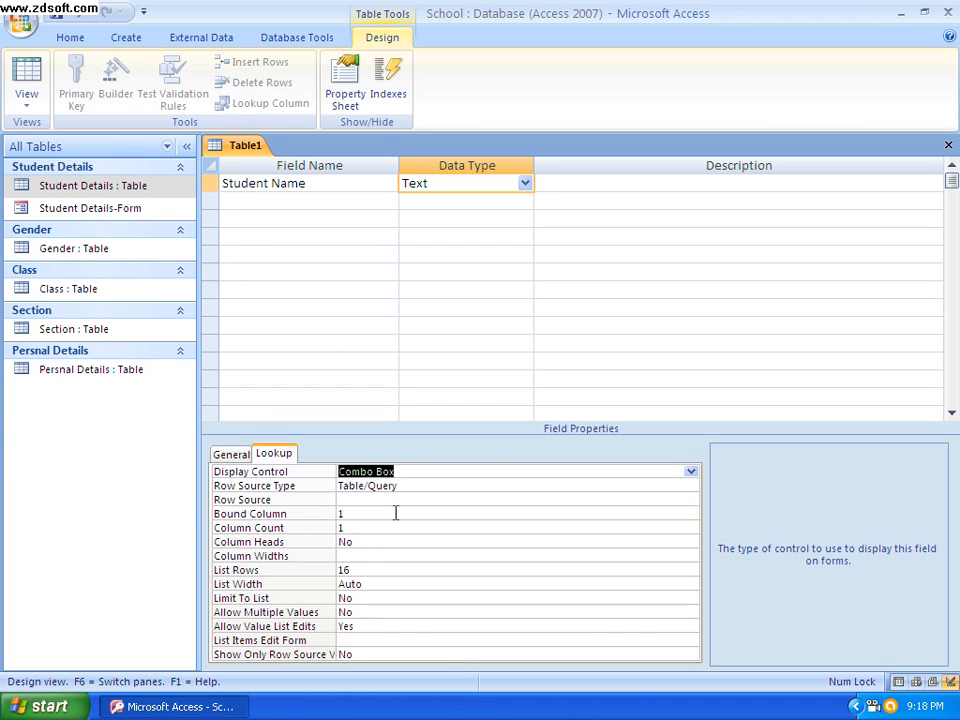
# Set the row source of the Student Name lookup to the Student Details table.
pyautogui.click(400, 487)
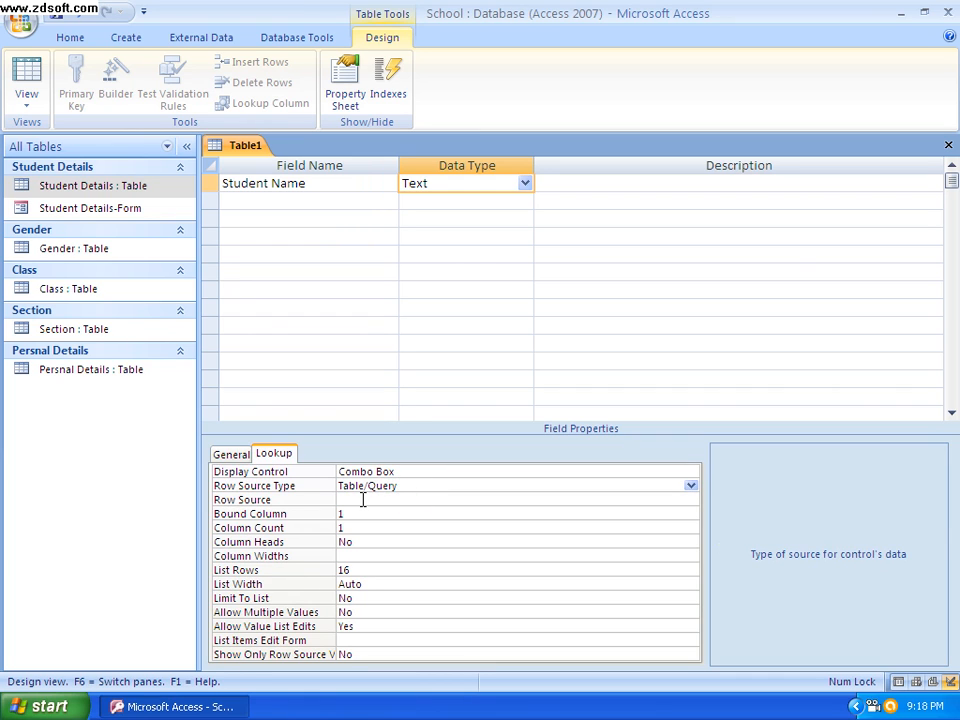
pyautogui.click(368, 500)
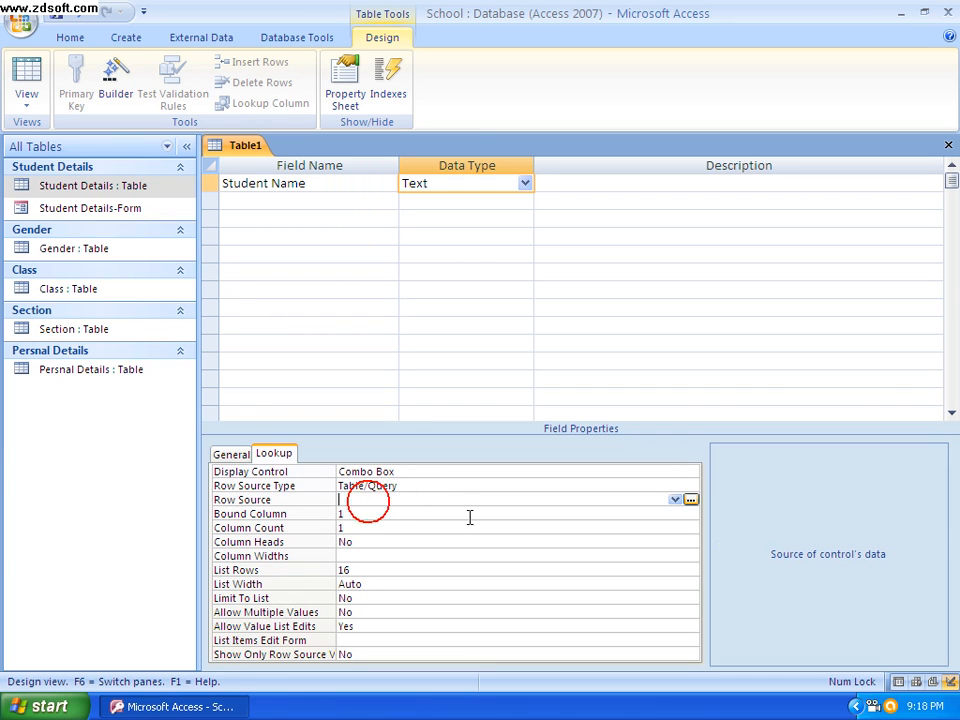
pyautogui.click(676, 500)
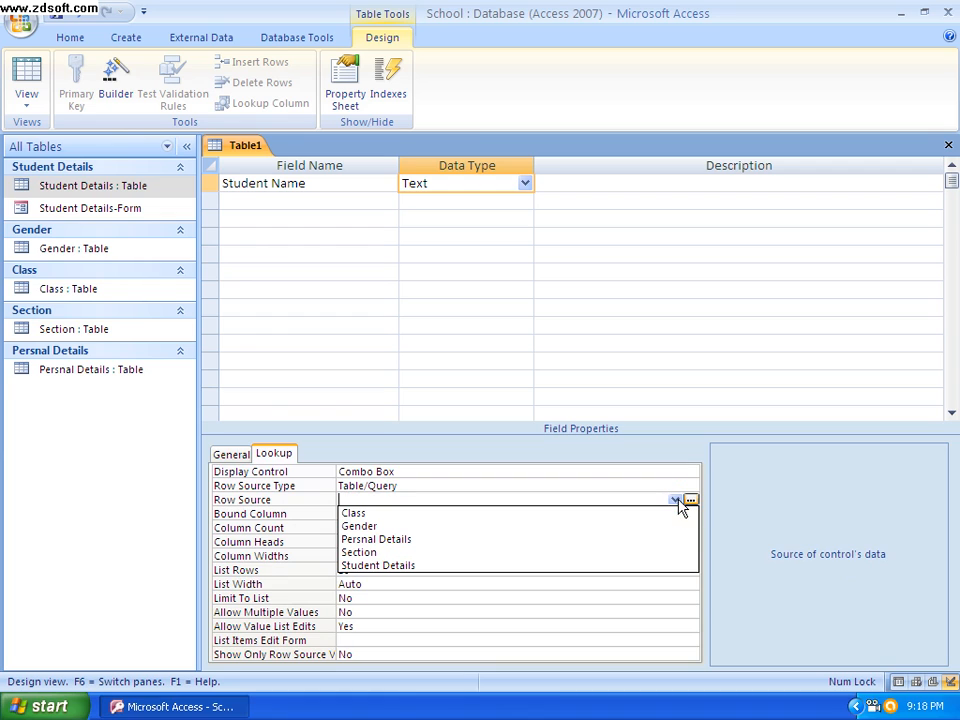
pyautogui.click(442, 566)
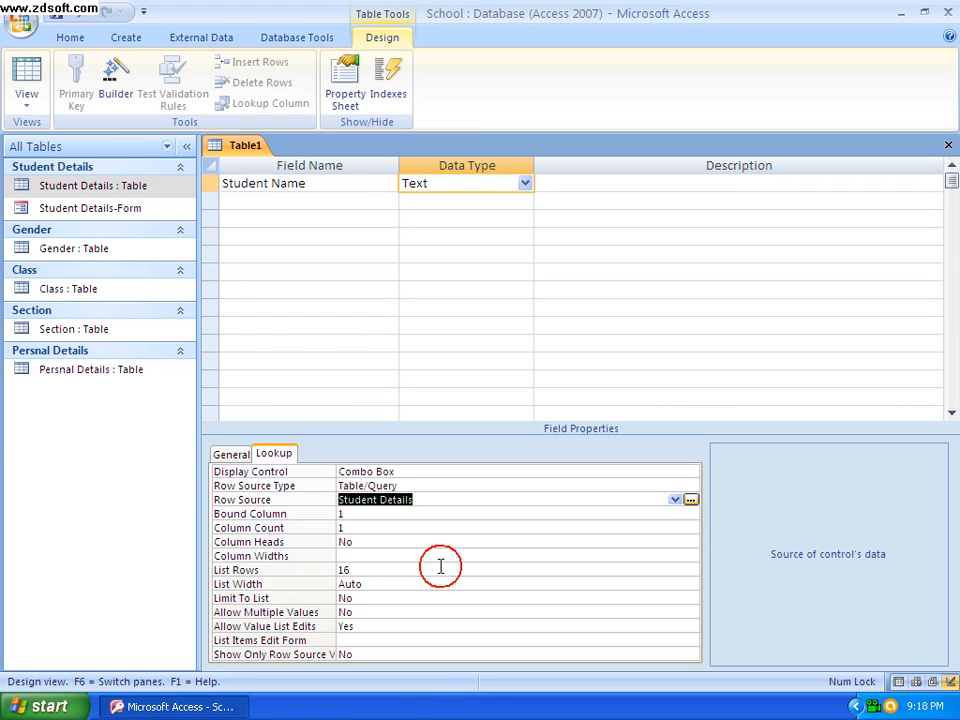
# Build a row source query on Student Details that returns only the Student Name field, and save it to the lookup property.
pyautogui.click(691, 502)
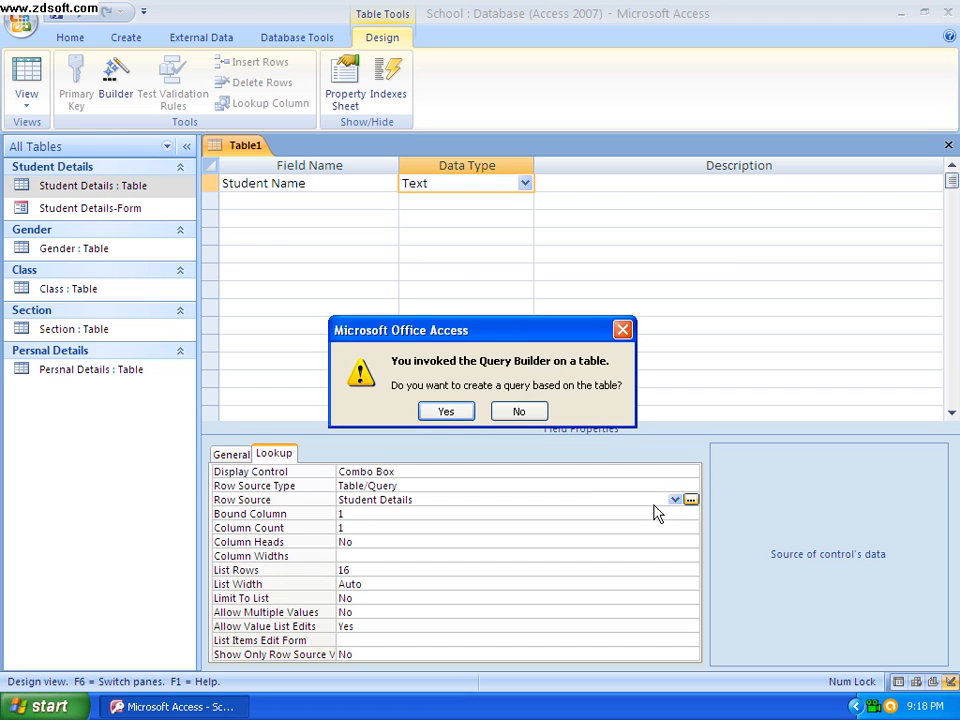
pyautogui.click(445, 413)
pyautogui.click(150, 226)
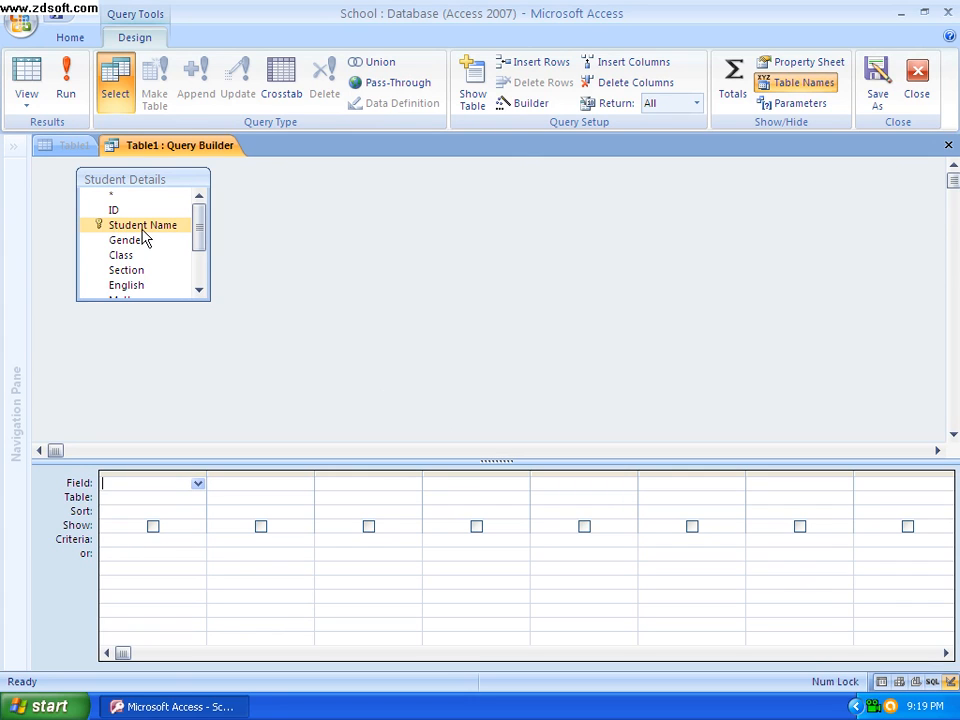
pyautogui.doubleClick(146, 226)
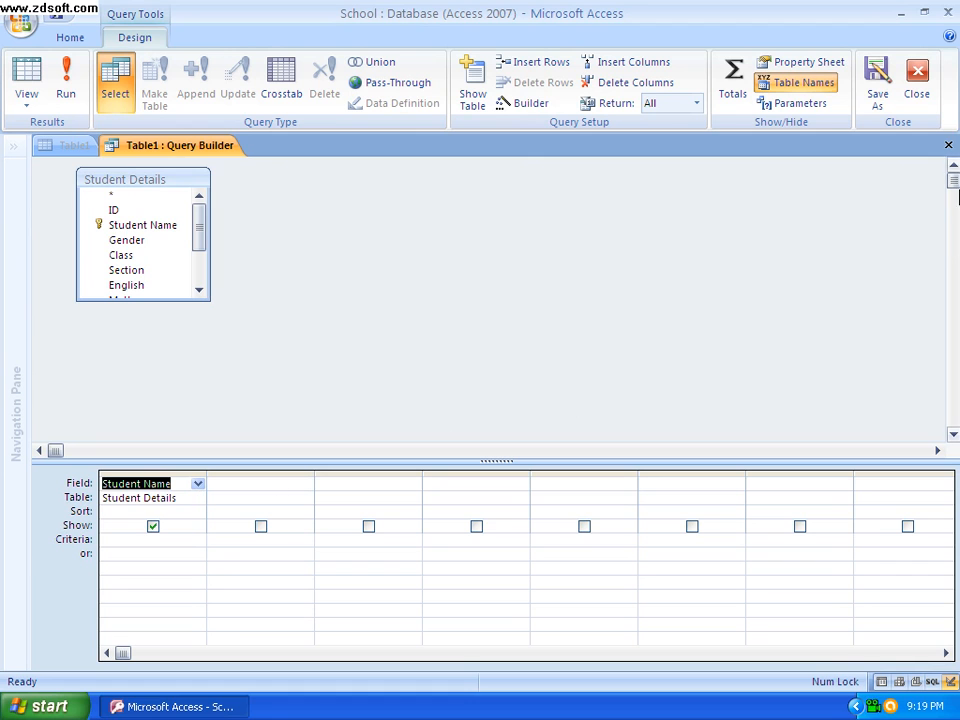
pyautogui.click(949, 150)
pyautogui.click(406, 430)
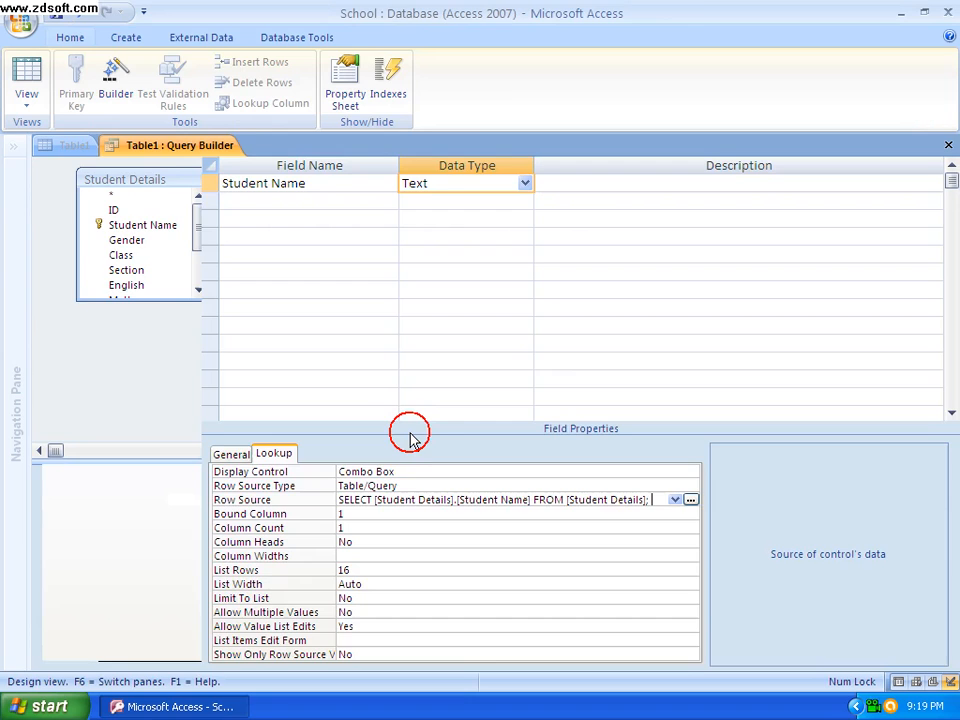
# Add a second field named Gender with the Text data type.
pyautogui.click(249, 199)
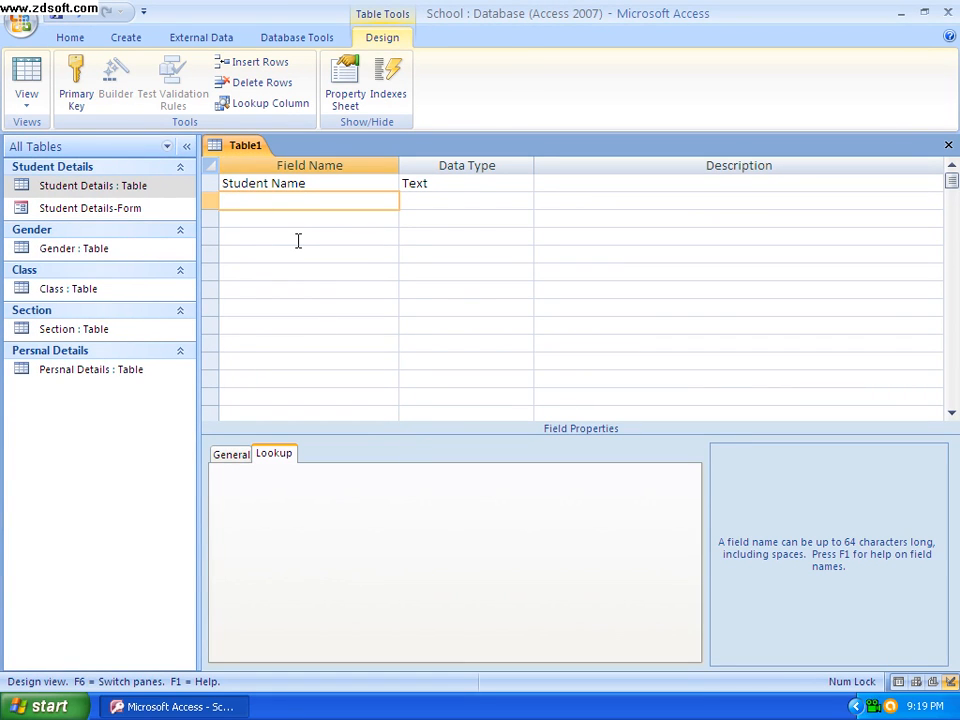
pyautogui.press('capslock')
pyautogui.write('G')
pyautogui.press('capslock')
pyautogui.write('ende')
pyautogui.click(436, 202)
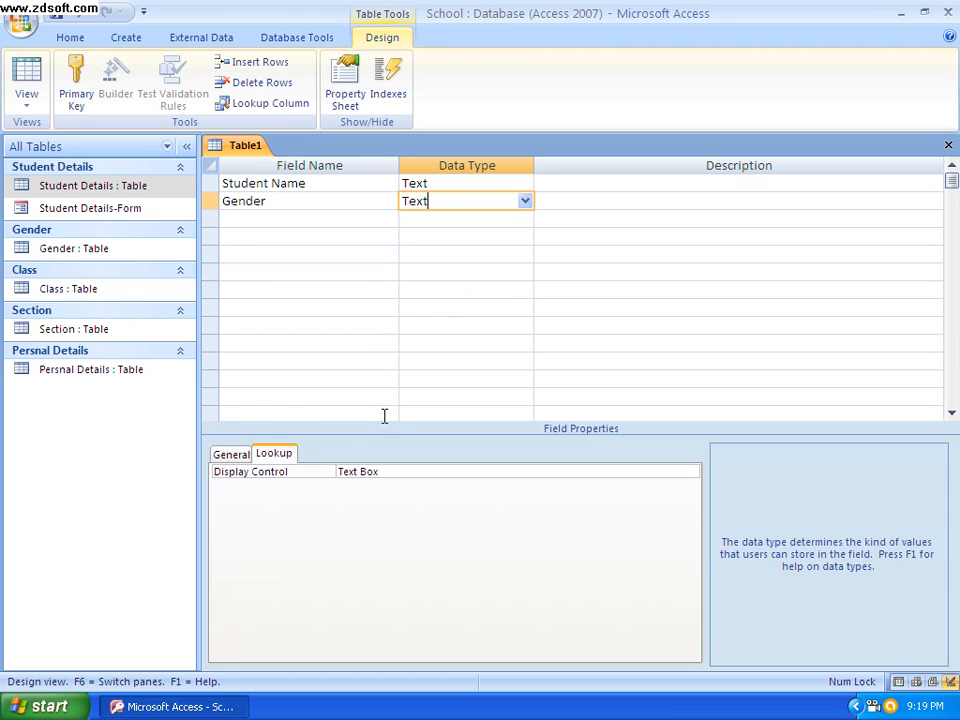
# Make the Gender field's lookup a Combo Box with the Gender table as its row source.
pyautogui.click(277, 455)
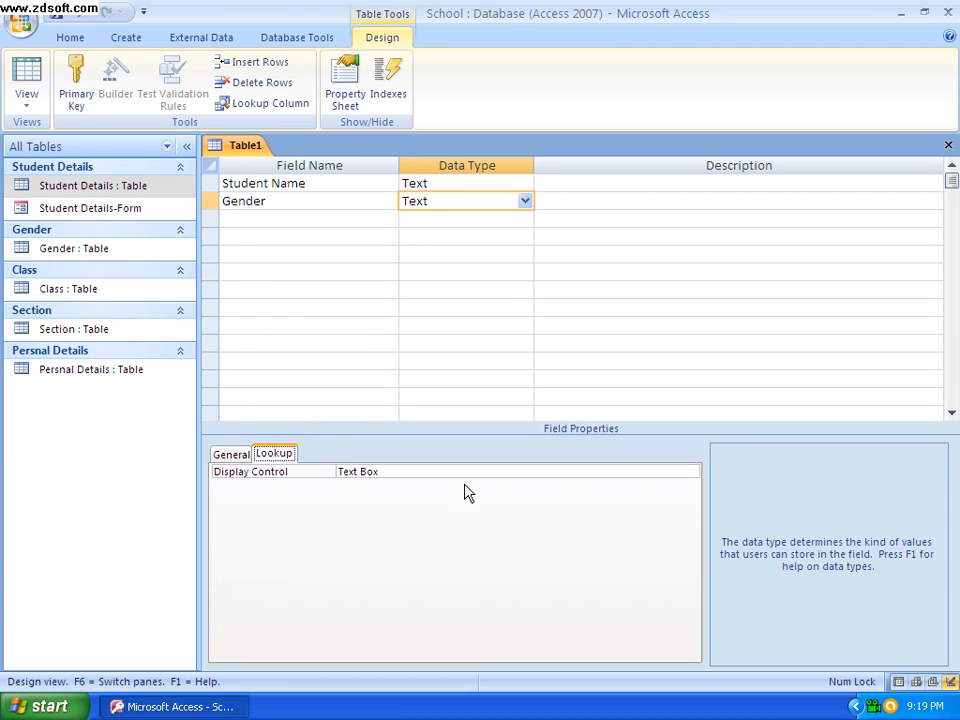
pyautogui.click(699, 469)
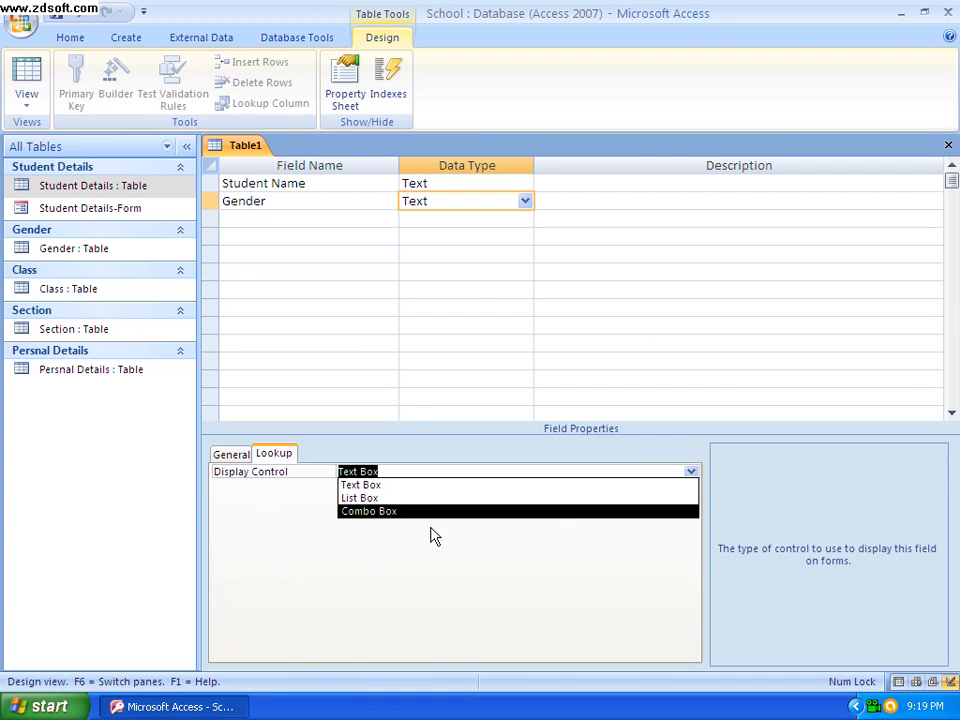
pyautogui.click(397, 511)
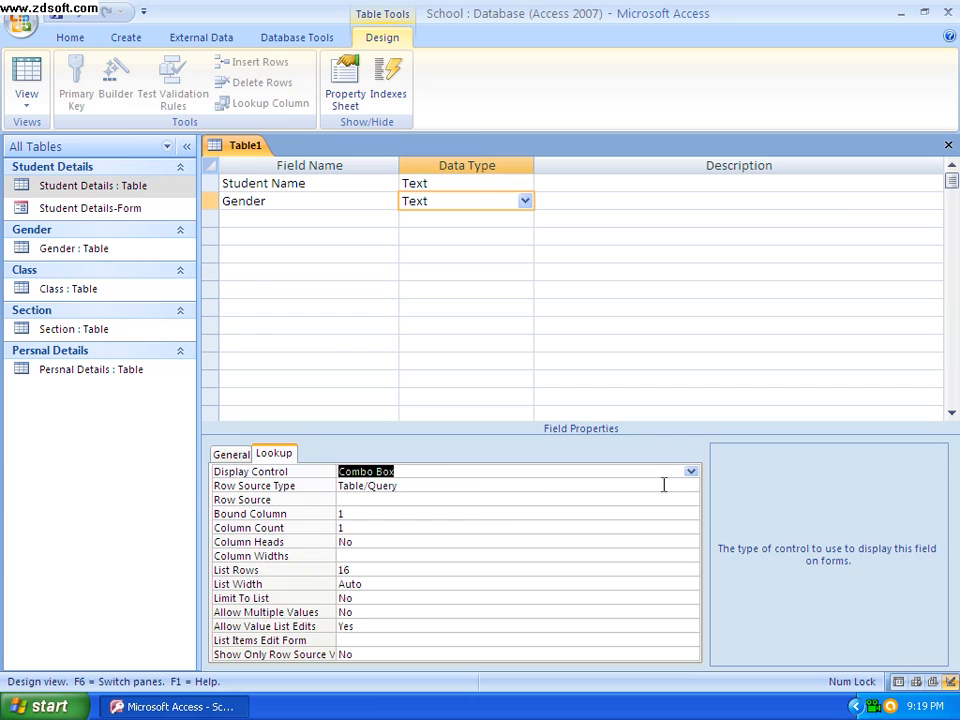
pyautogui.click(437, 485)
pyautogui.click(349, 499)
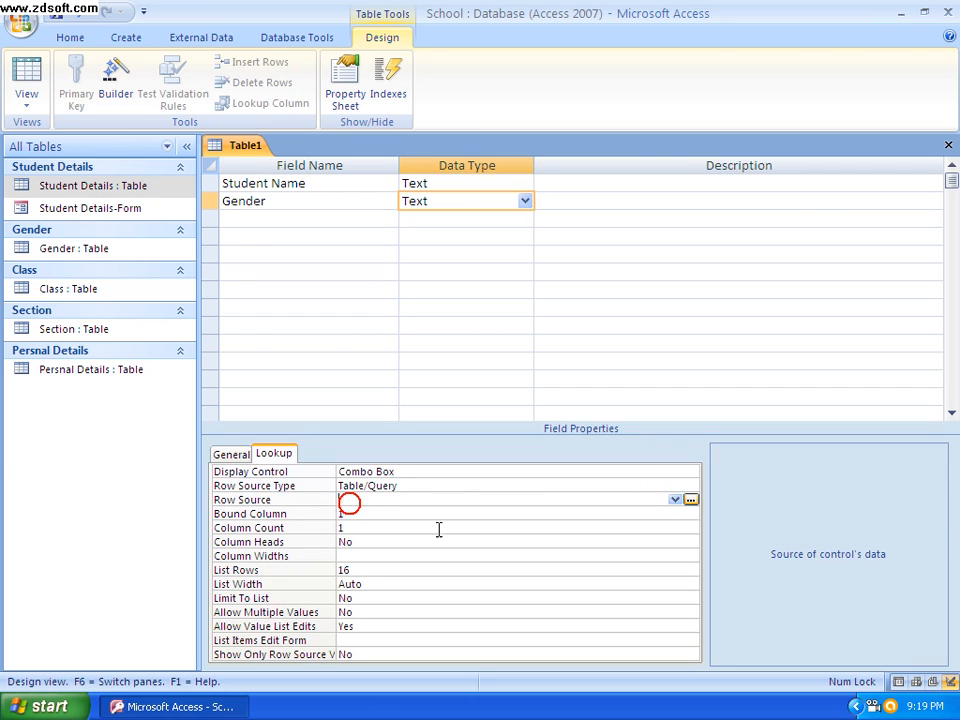
pyautogui.click(675, 499)
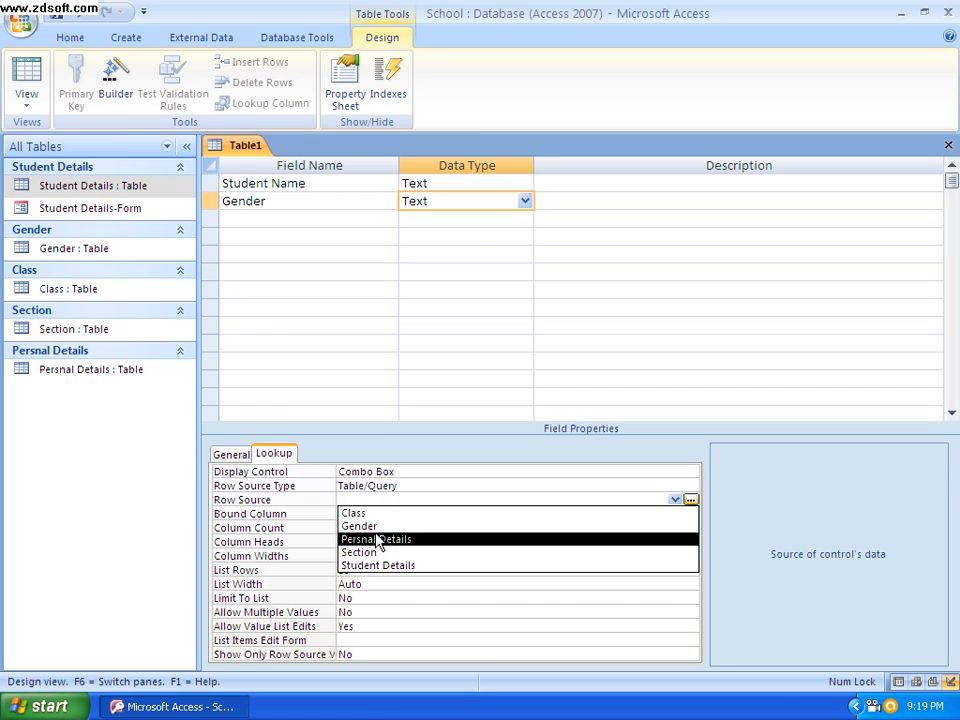
pyautogui.click(366, 530)
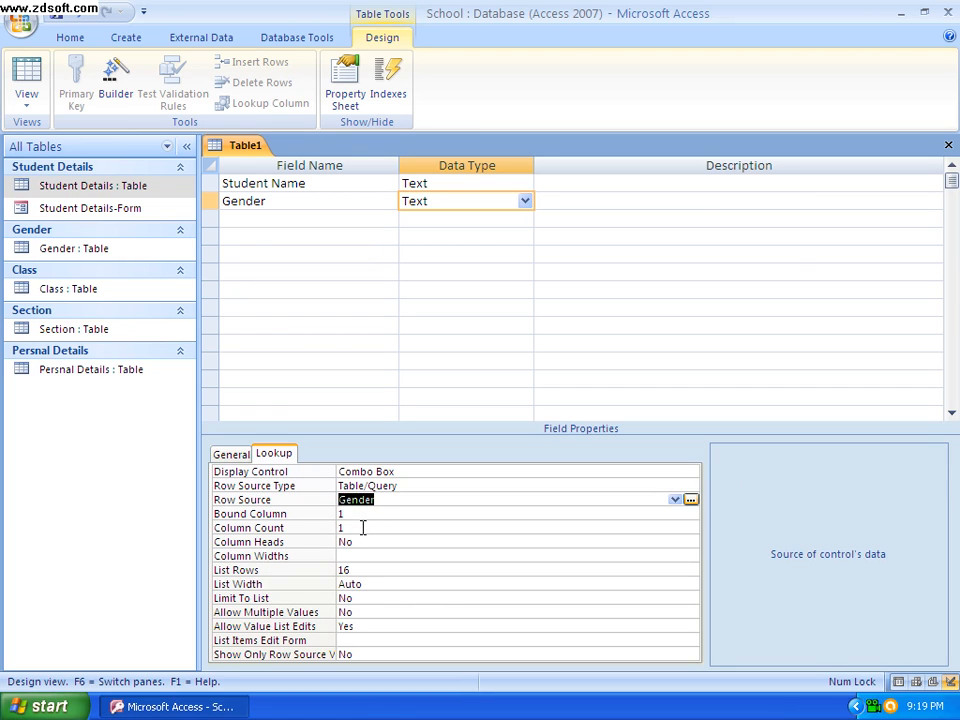
# Add a third field named Age with the Text data type.
pyautogui.click(265, 221)
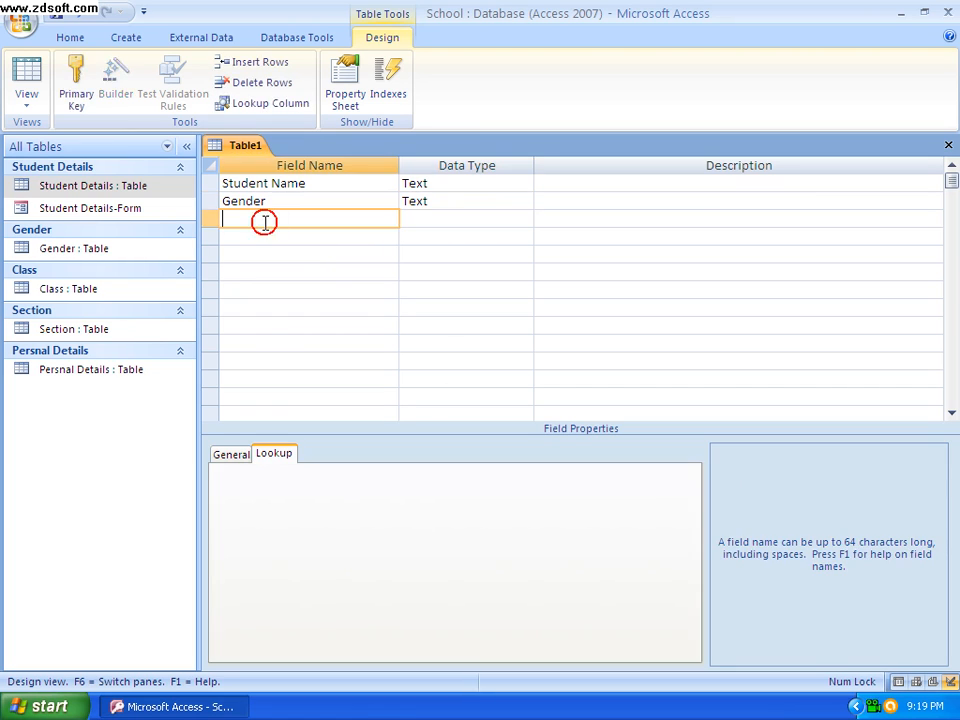
pyautogui.press('capslock')
pyautogui.write('A')
pyautogui.press('capslock')
pyautogui.write('ge')
pyautogui.click(406, 220)
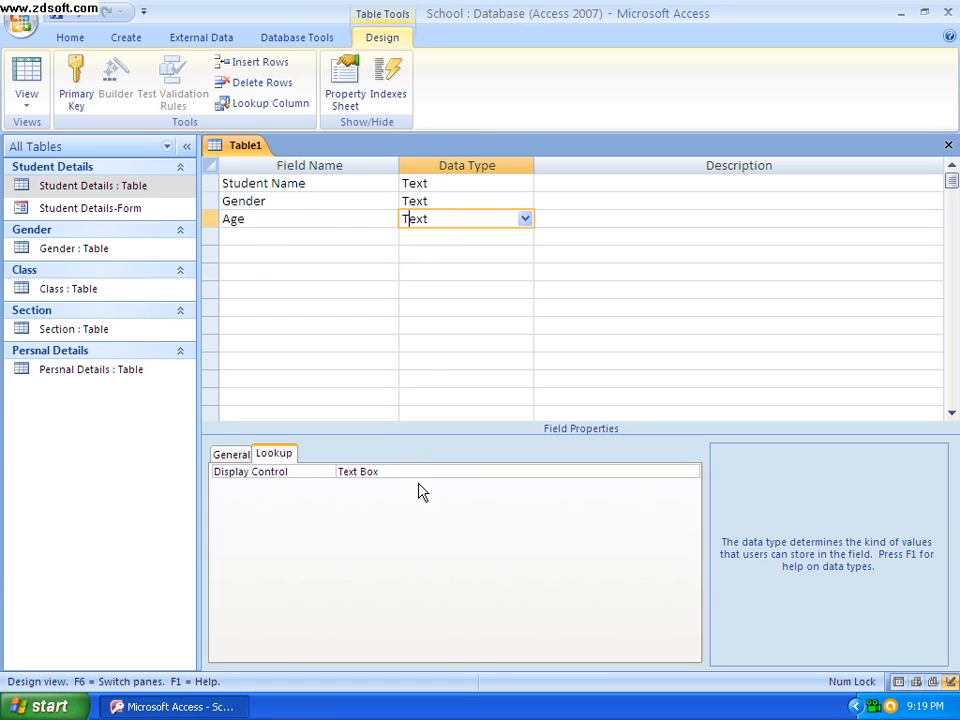
# Make the Age field's lookup a Combo Box with the Persnal Details table as its row source.
pyautogui.click(690, 472)
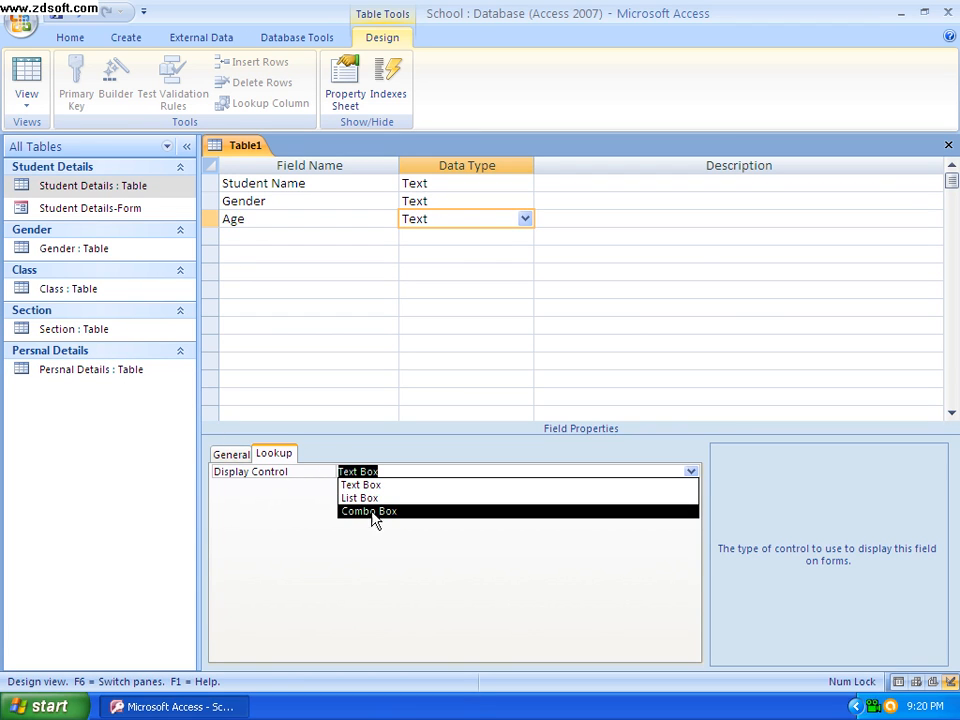
pyautogui.click(398, 511)
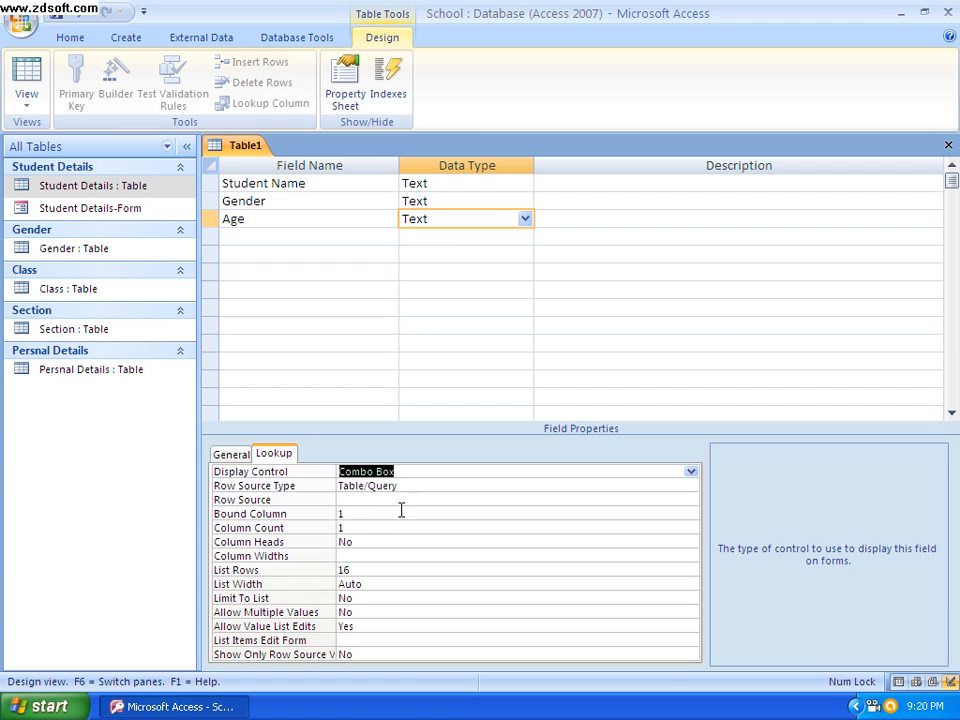
pyautogui.click(384, 500)
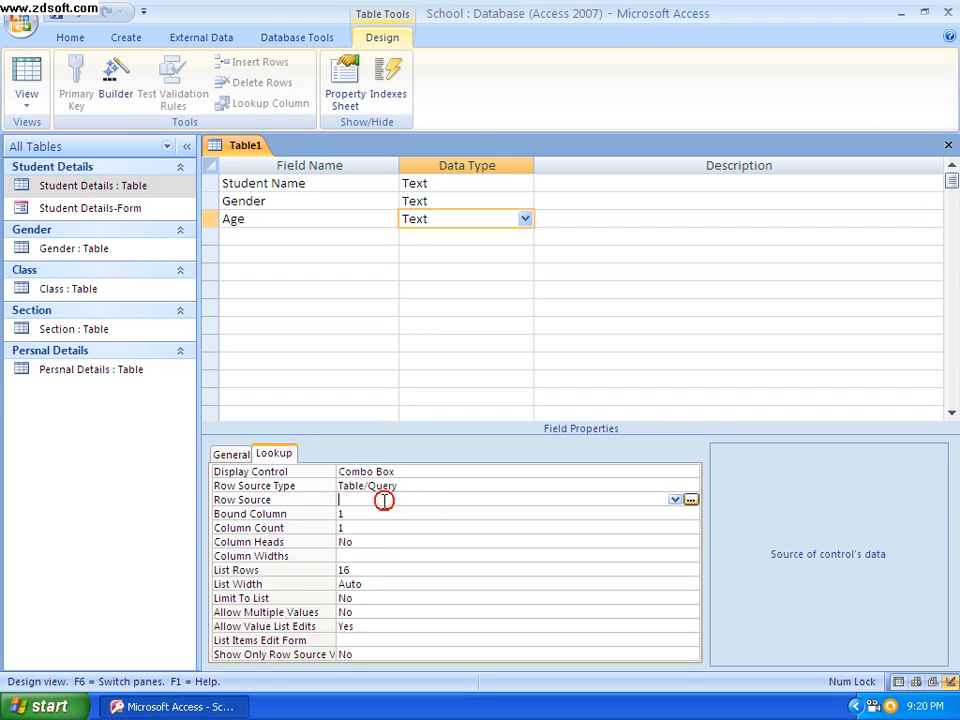
pyautogui.click(676, 500)
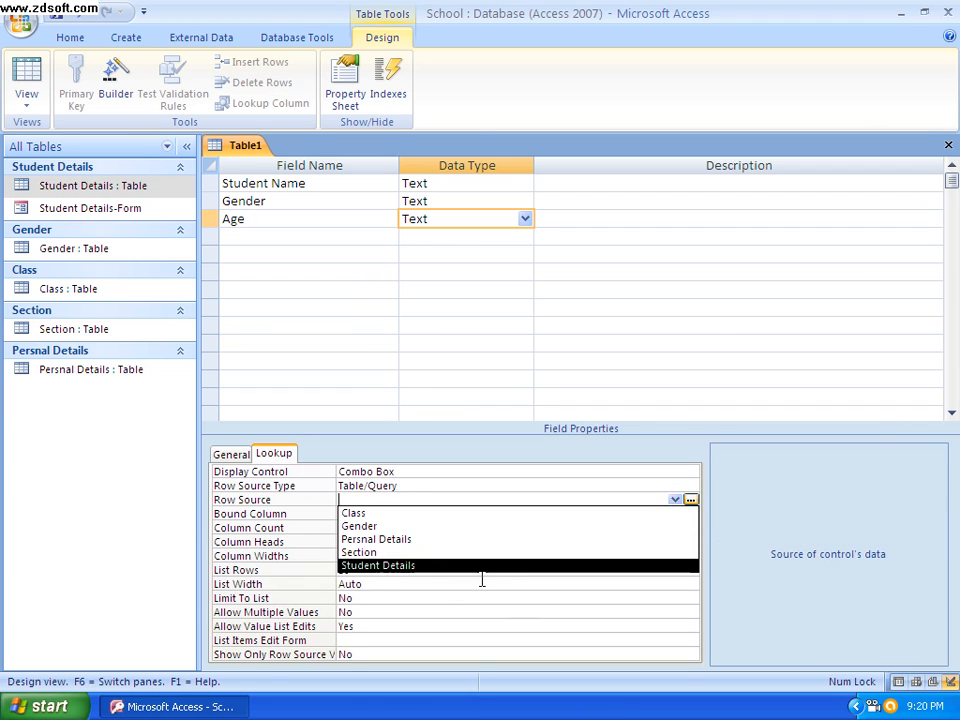
pyautogui.click(399, 539)
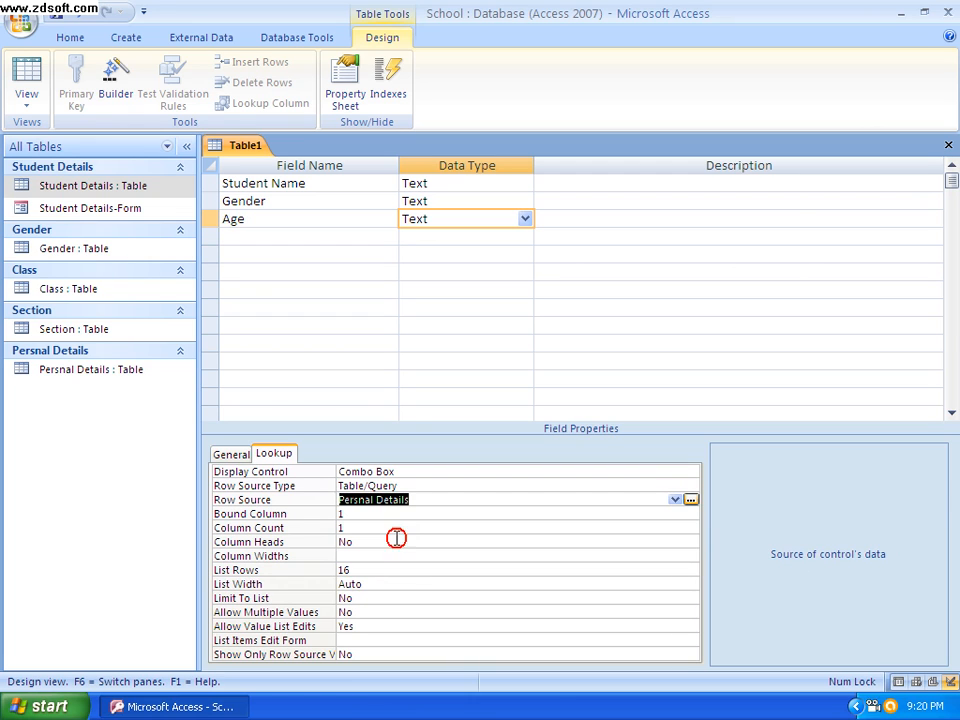
# Build a row source query on Persnal Details that returns only the Student Age field, and save it to the Age lookup.
pyautogui.click(691, 502)
pyautogui.click(456, 413)
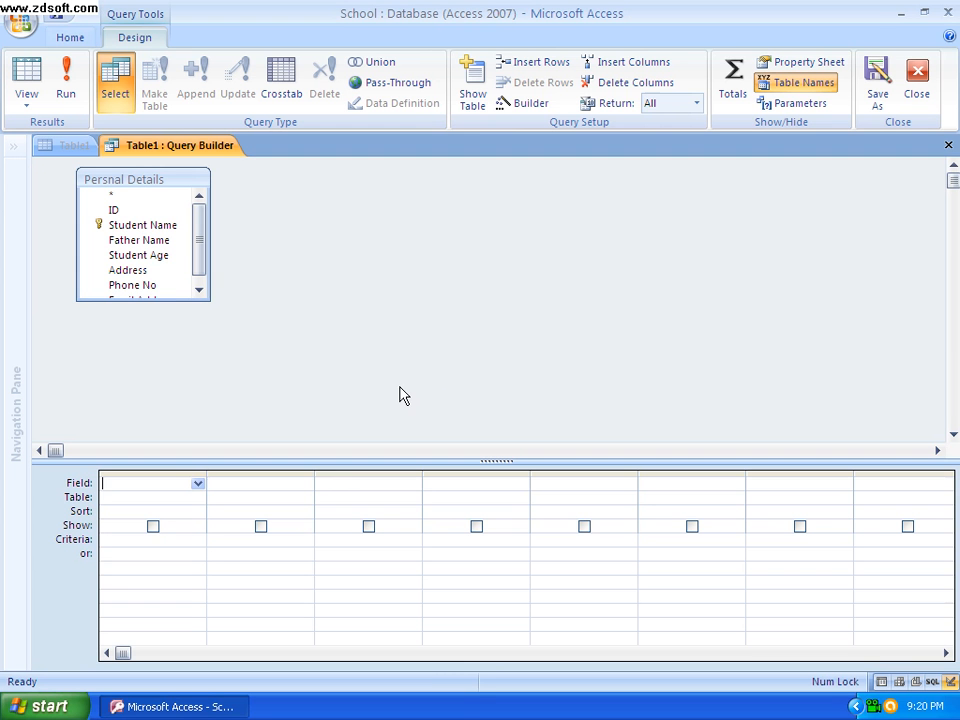
pyautogui.click(160, 256)
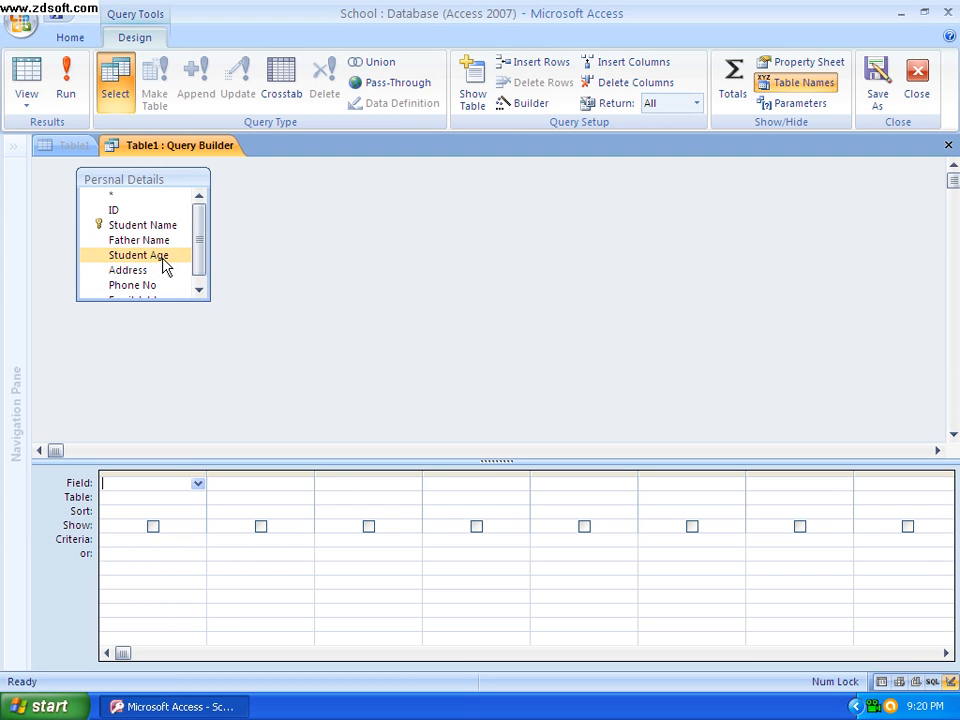
pyautogui.doubleClick(167, 265)
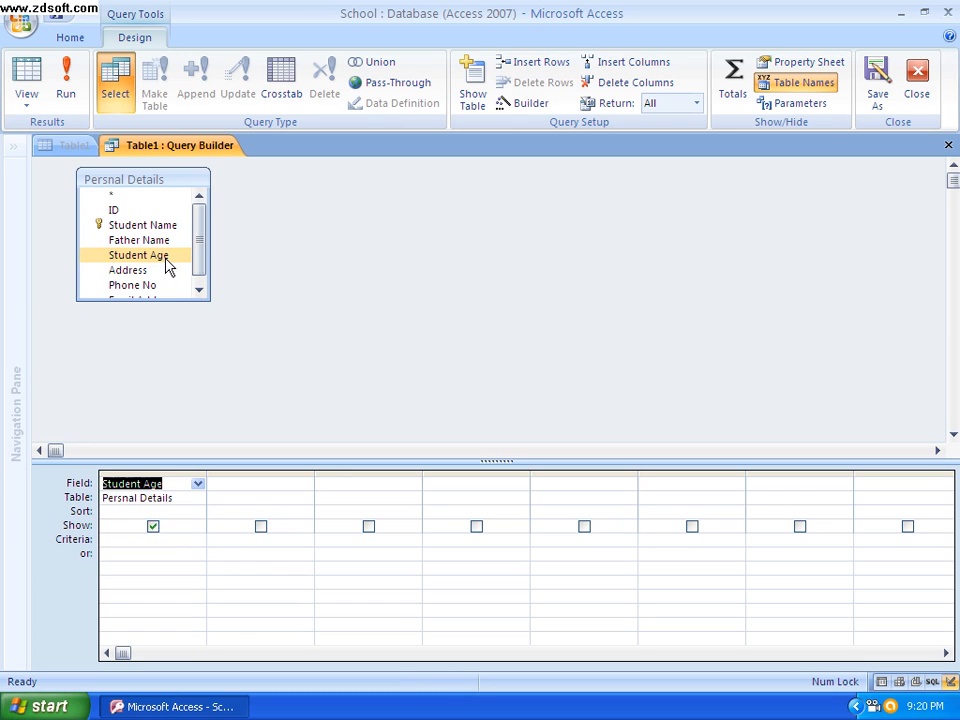
pyautogui.click(948, 148)
pyautogui.click(397, 436)
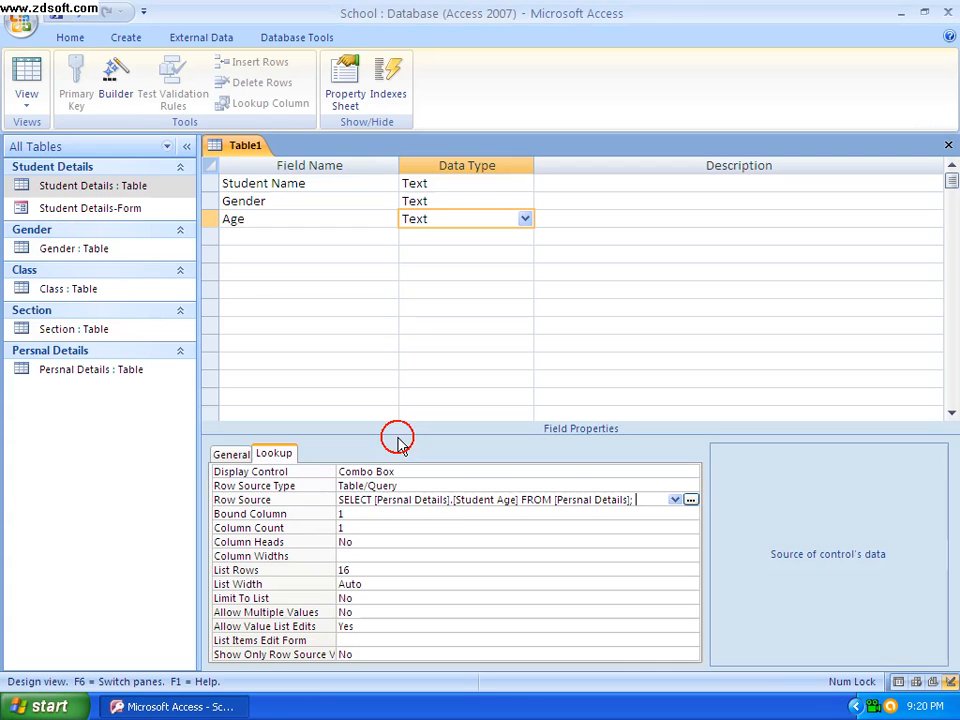
# Add a fourth field named Class with the Number data type.
pyautogui.click(273, 237)
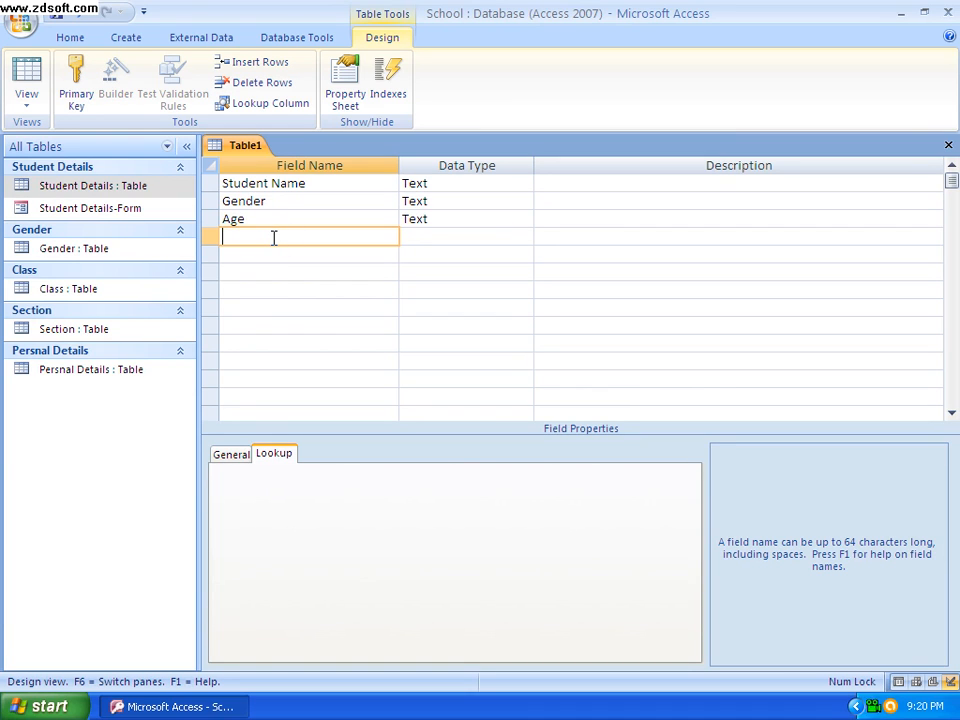
pyautogui.press('capslock')
pyautogui.press('capslock')
pyautogui.press('BackSpace')
pyautogui.press('BackSpace')
pyautogui.click(504, 235)
pyautogui.click(524, 236)
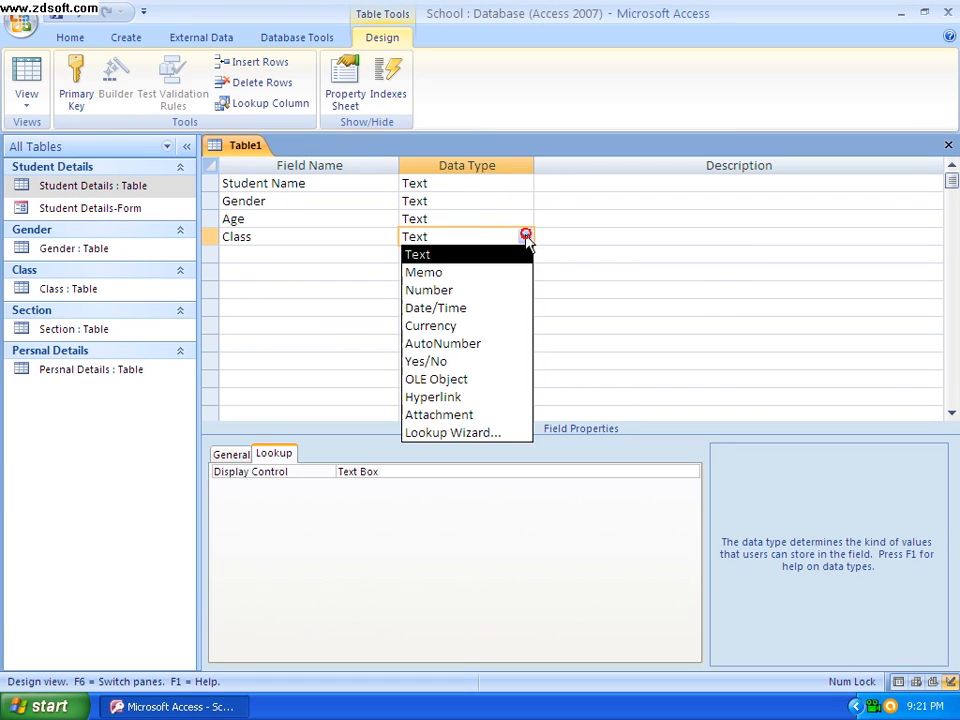
pyautogui.click(483, 290)
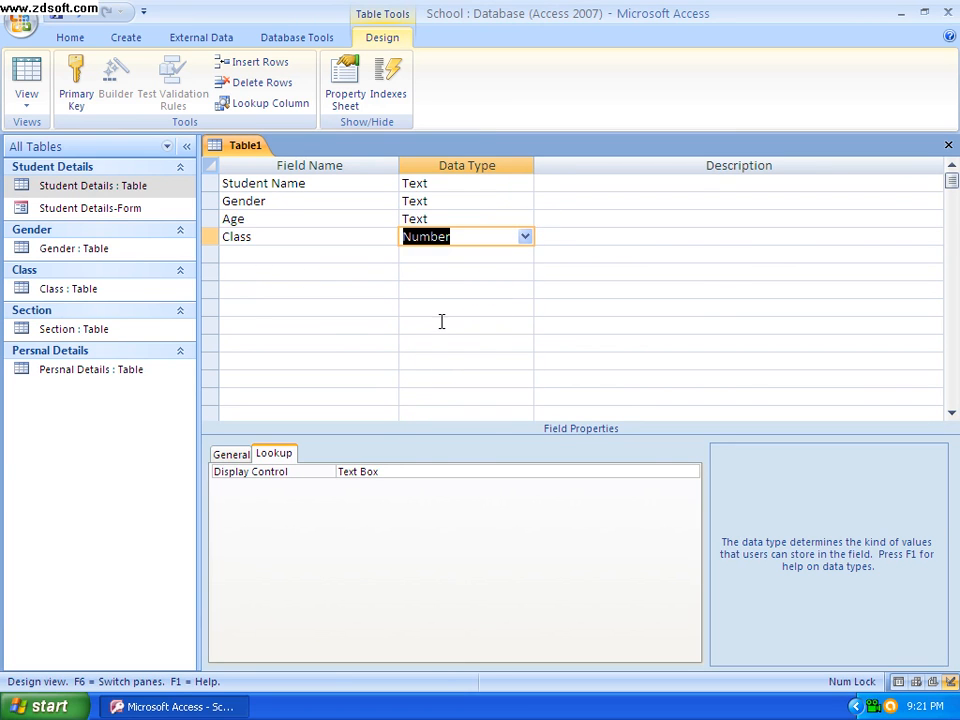
# Make the Class field's lookup a Combo Box with the Class table as its row source.
pyautogui.click(274, 454)
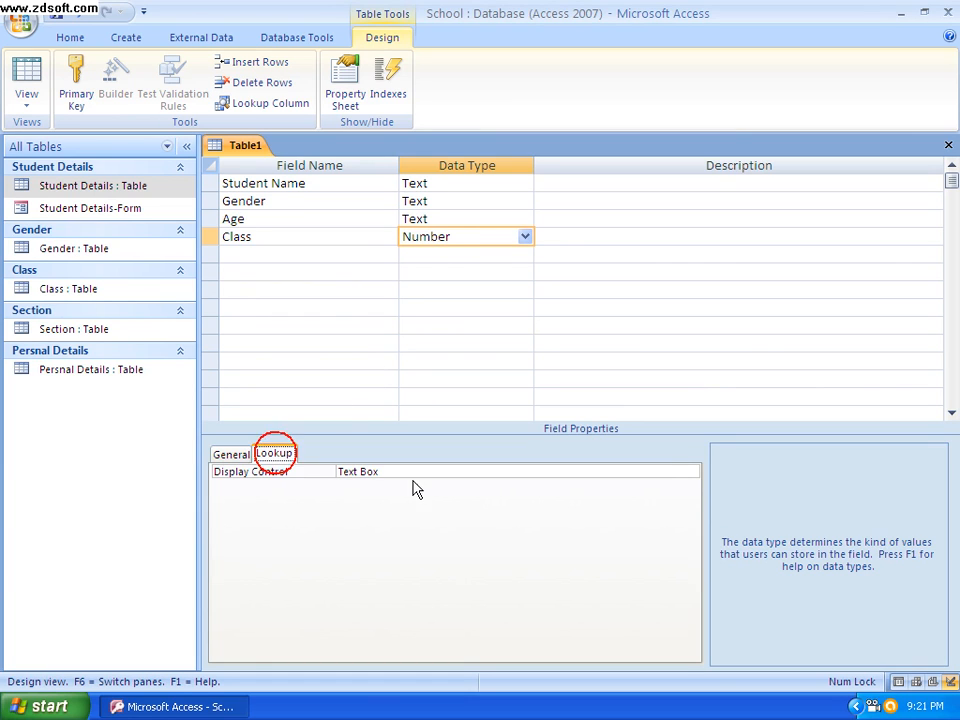
pyautogui.click(670, 470)
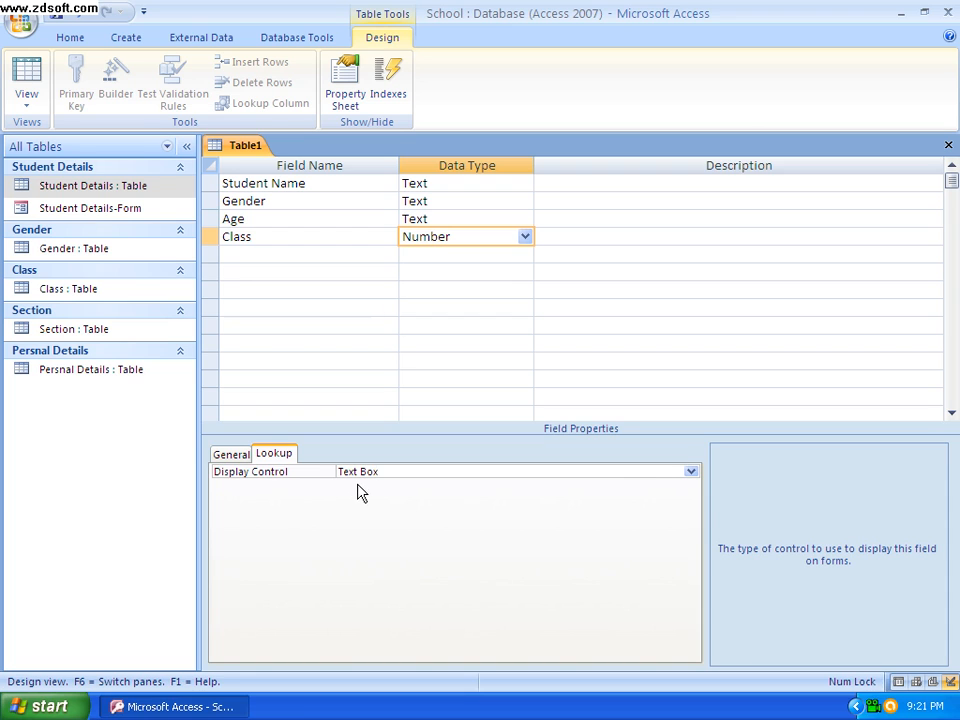
pyautogui.click(691, 471)
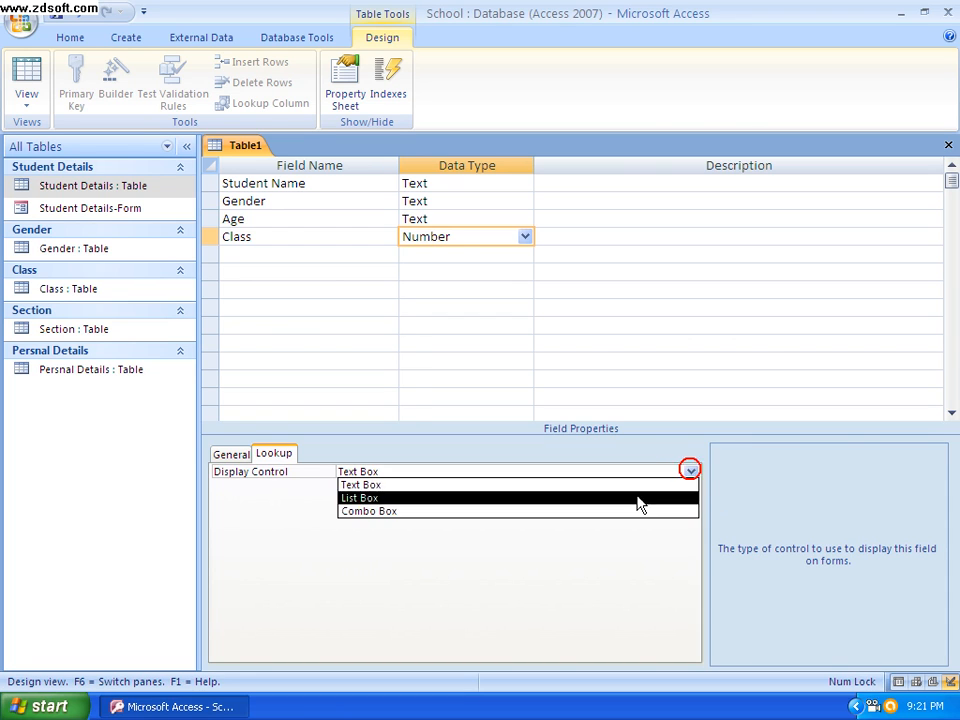
pyautogui.click(394, 512)
pyautogui.click(411, 485)
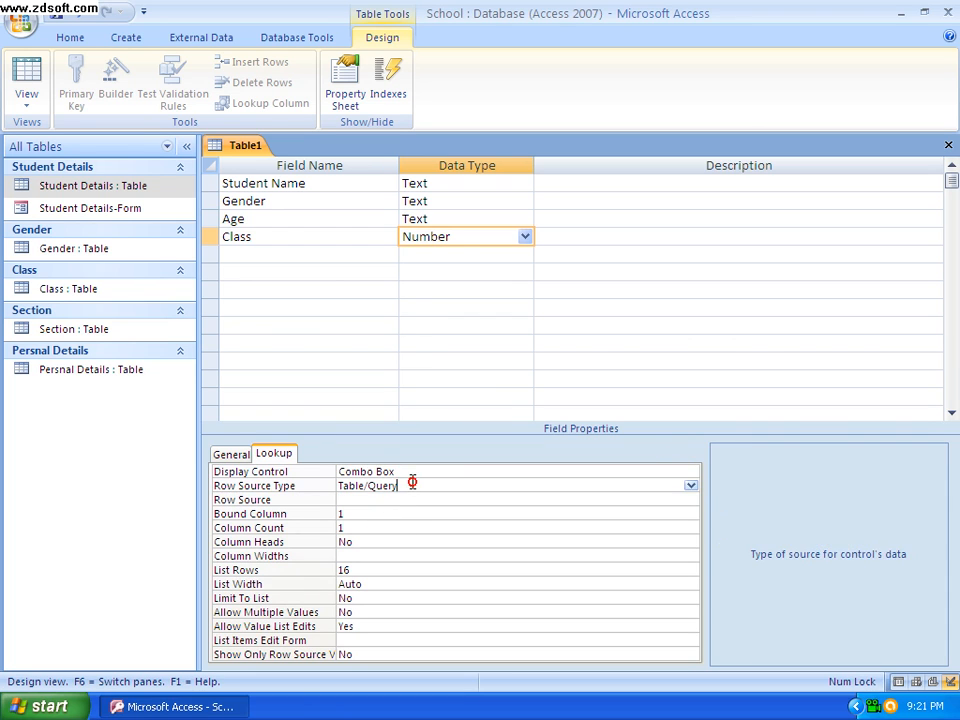
pyautogui.click(349, 499)
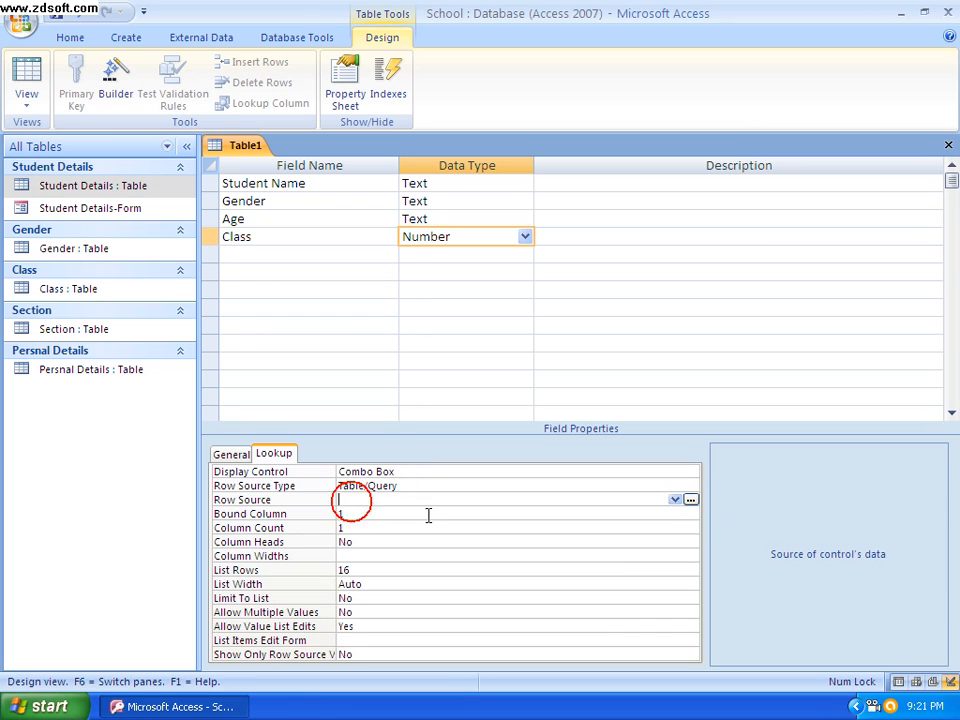
pyautogui.click(676, 499)
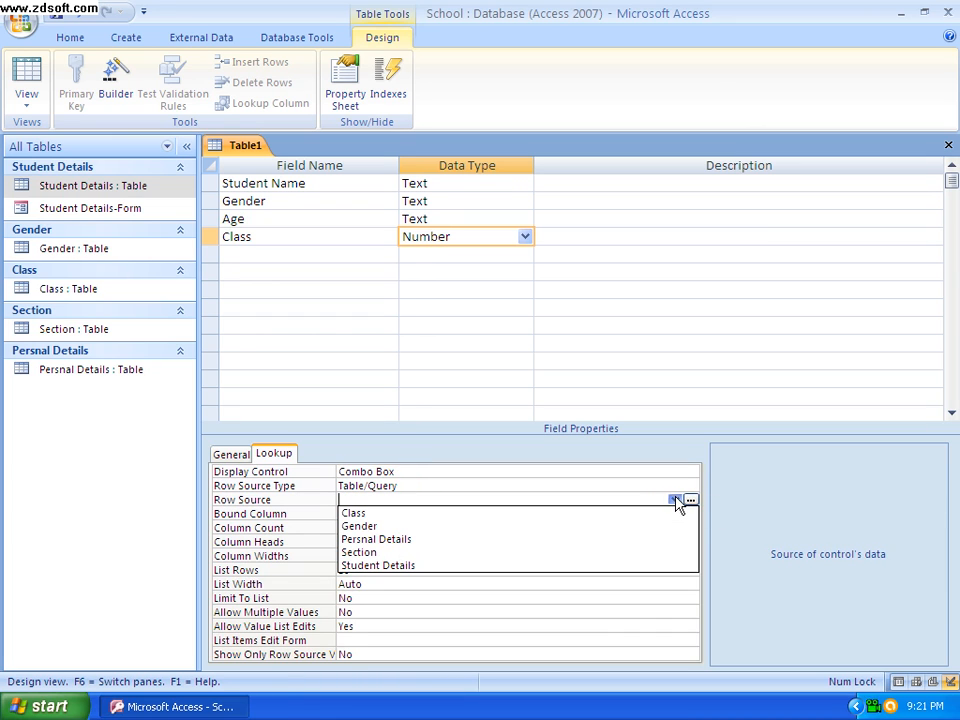
pyautogui.click(378, 513)
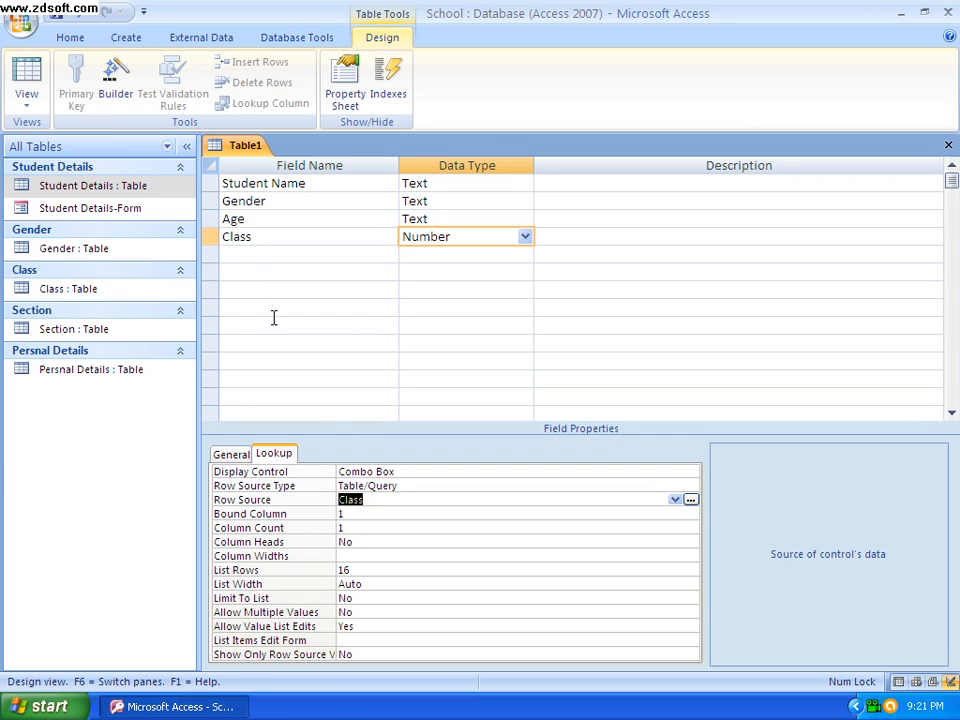
# Add a fifth field named Section with the Text data type.
pyautogui.click(242, 256)
pyautogui.press('capslock')
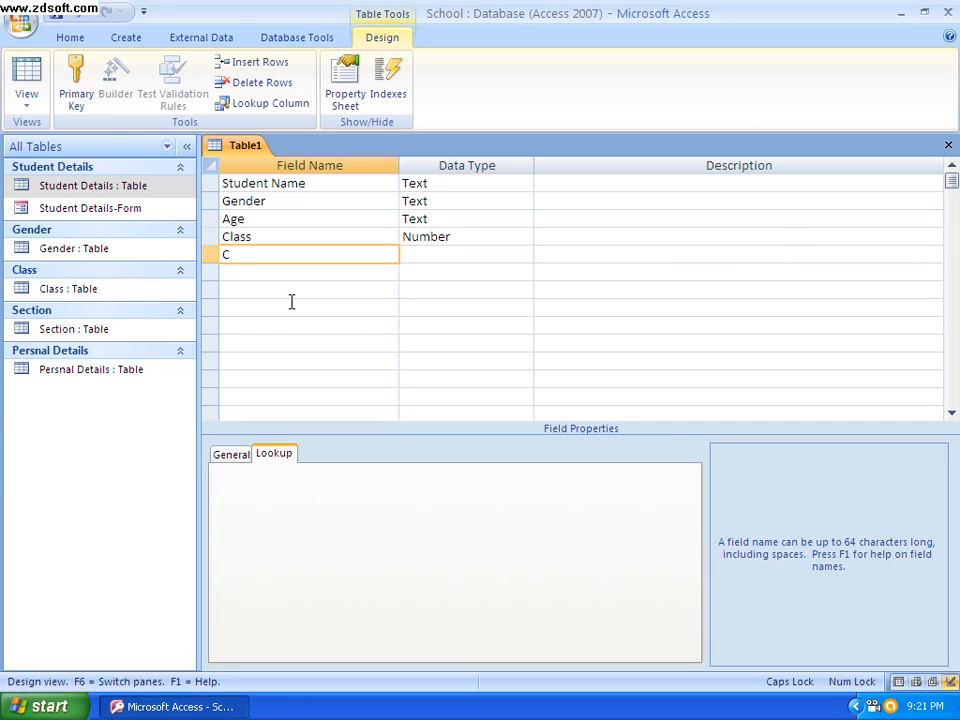
pyautogui.press('capslock')
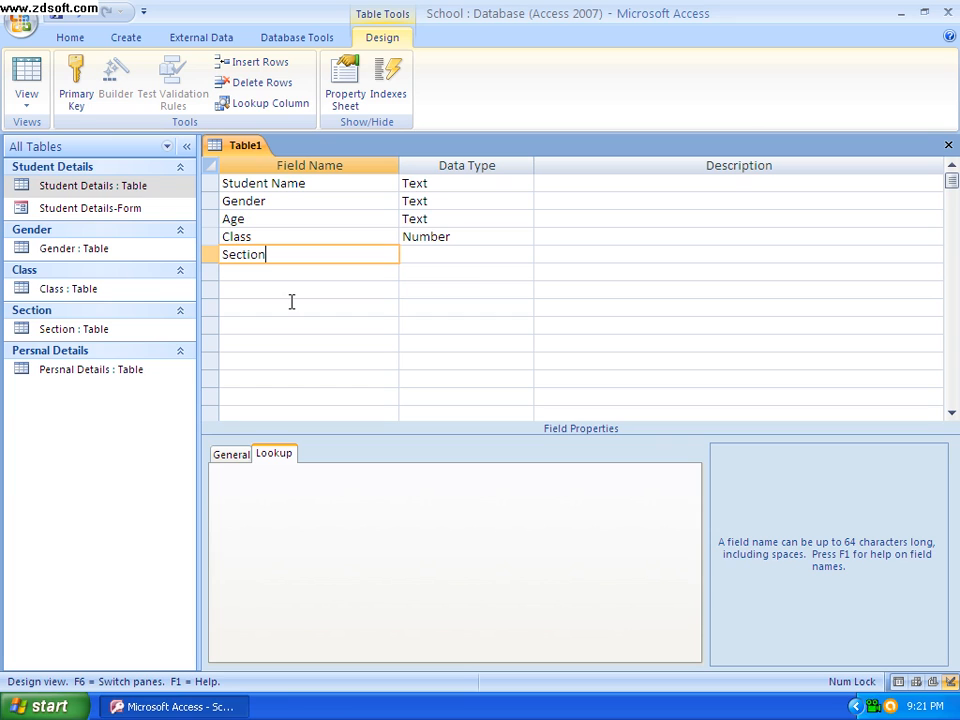
pyautogui.click(452, 252)
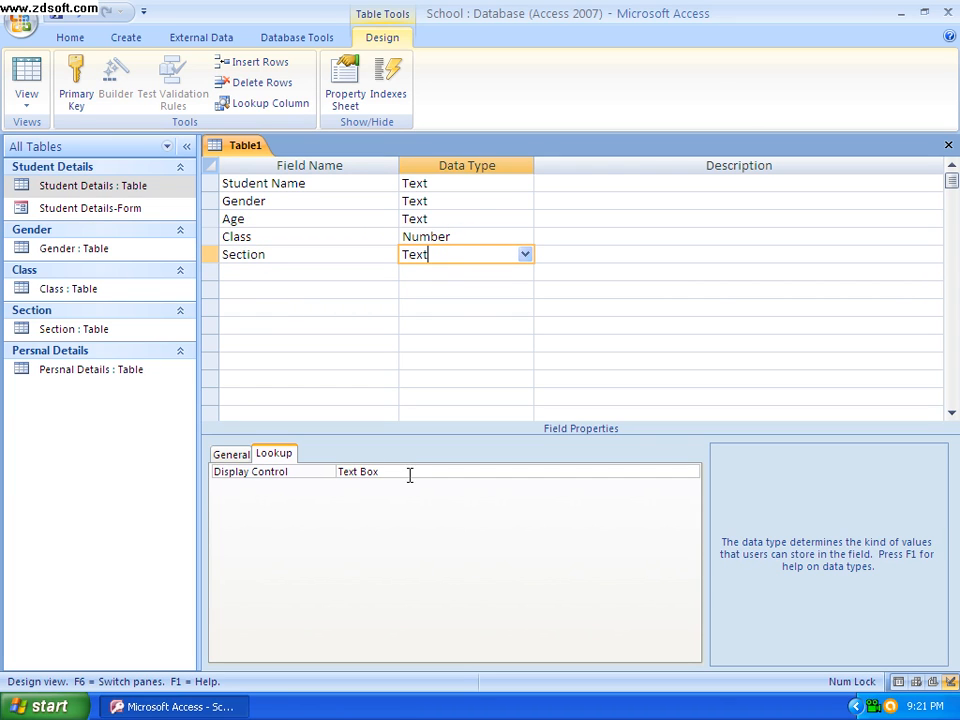
# Make the Section field's lookup a Combo Box with the Section table as its row source.
pyautogui.click(649, 470)
pyautogui.click(690, 471)
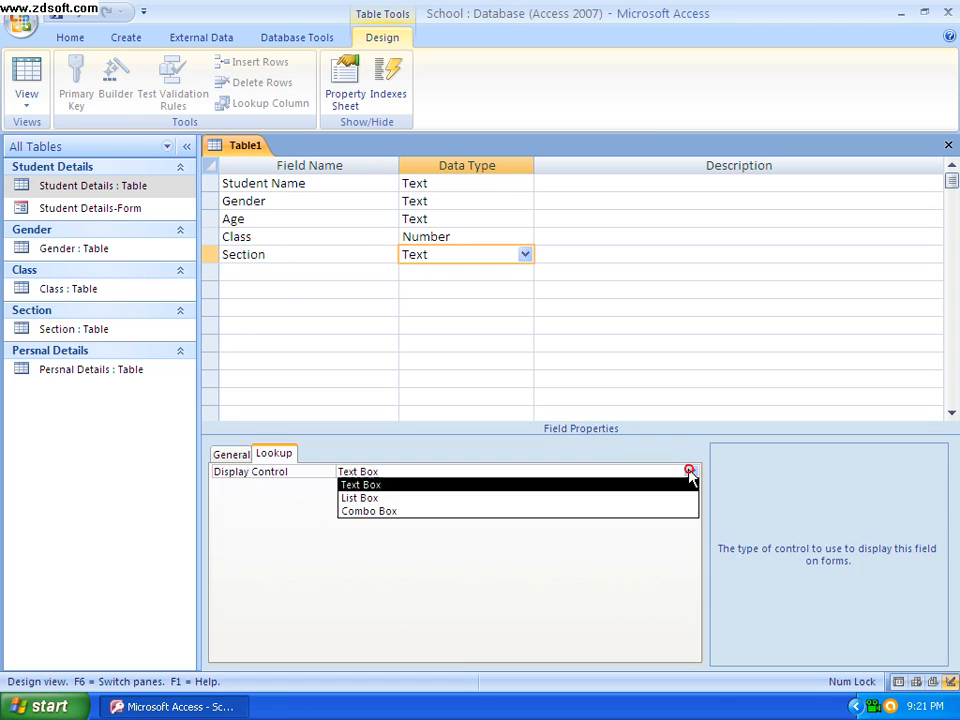
pyautogui.click(419, 512)
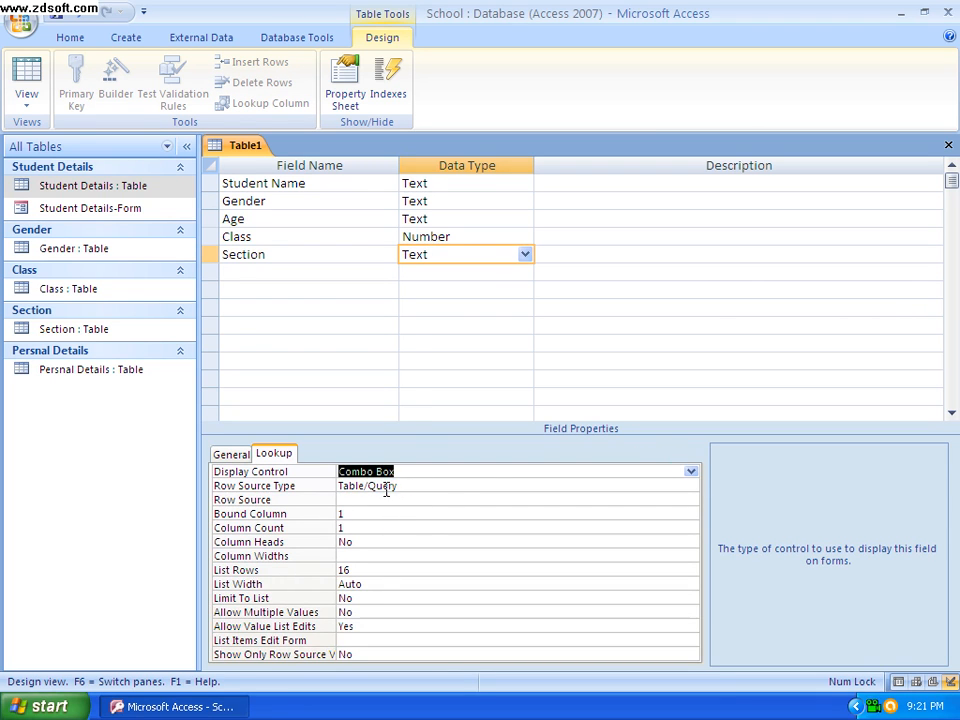
pyautogui.click(381, 498)
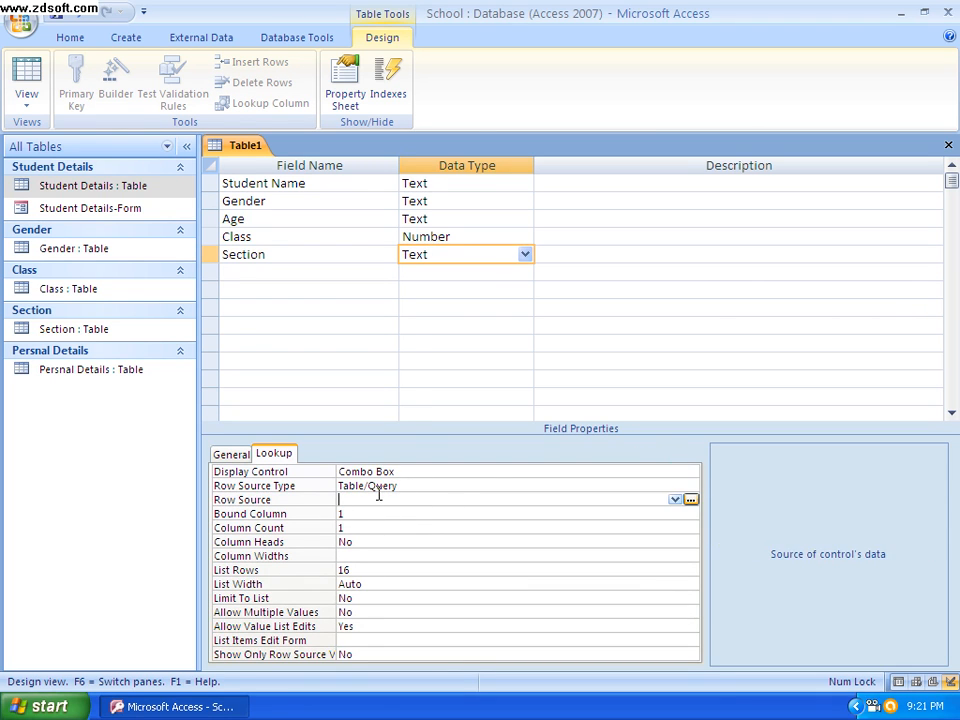
pyautogui.click(675, 499)
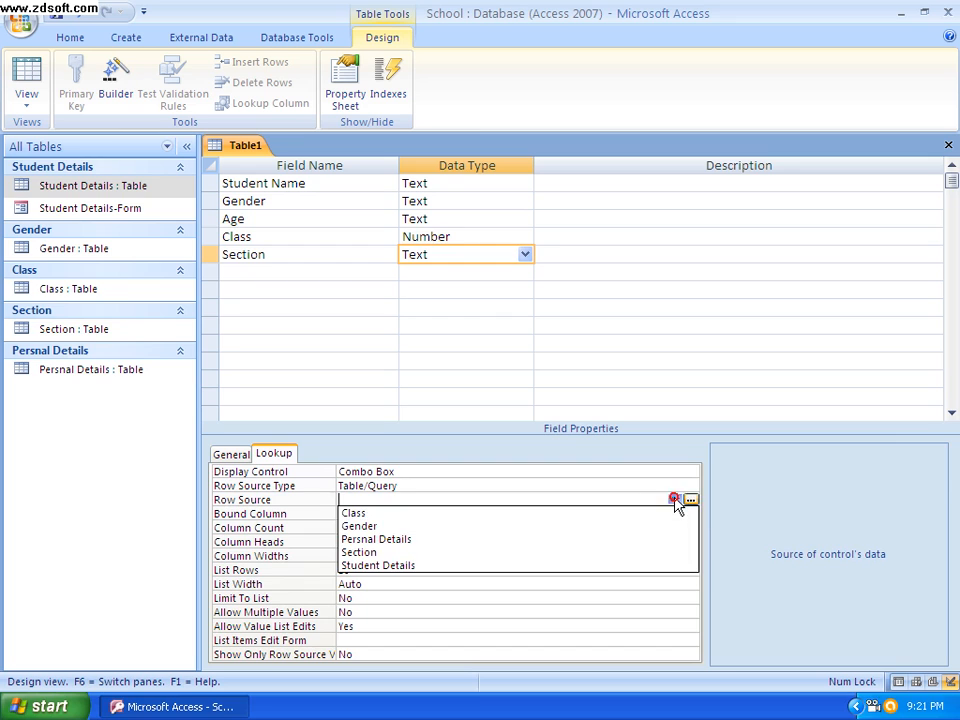
pyautogui.click(395, 553)
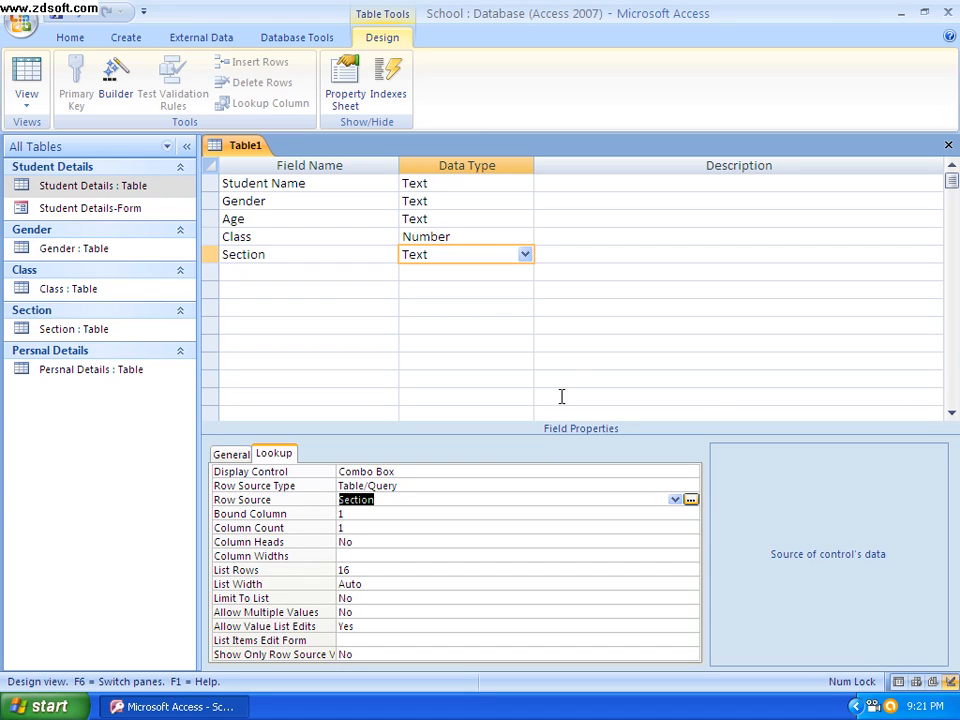
# Close the table design and save it as Accounts without creating a primary key.
pyautogui.click(948, 146)
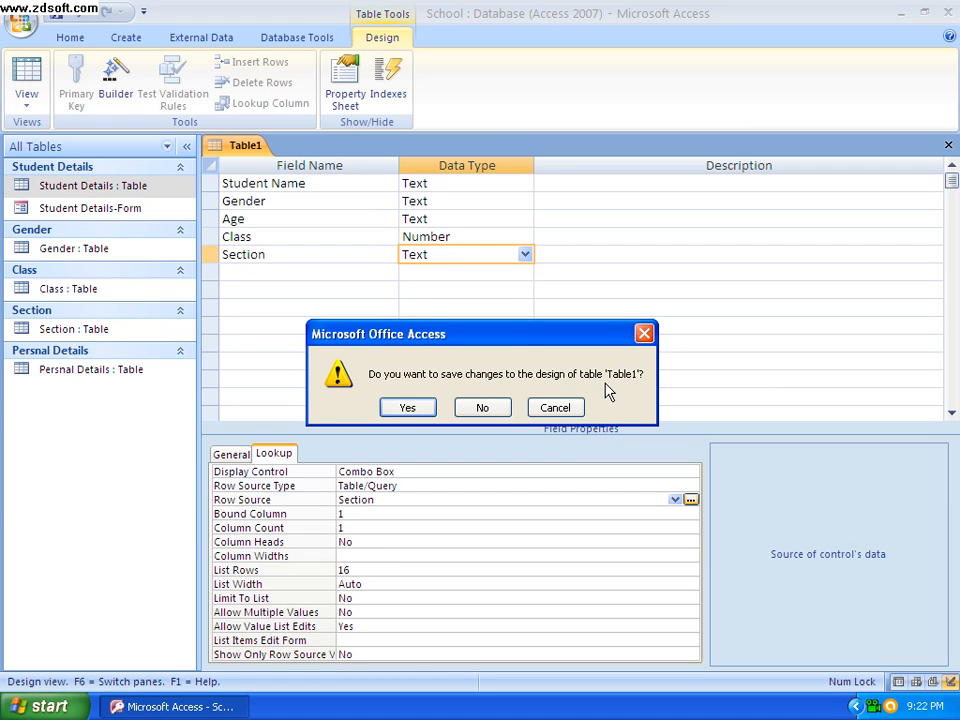
pyautogui.click(408, 406)
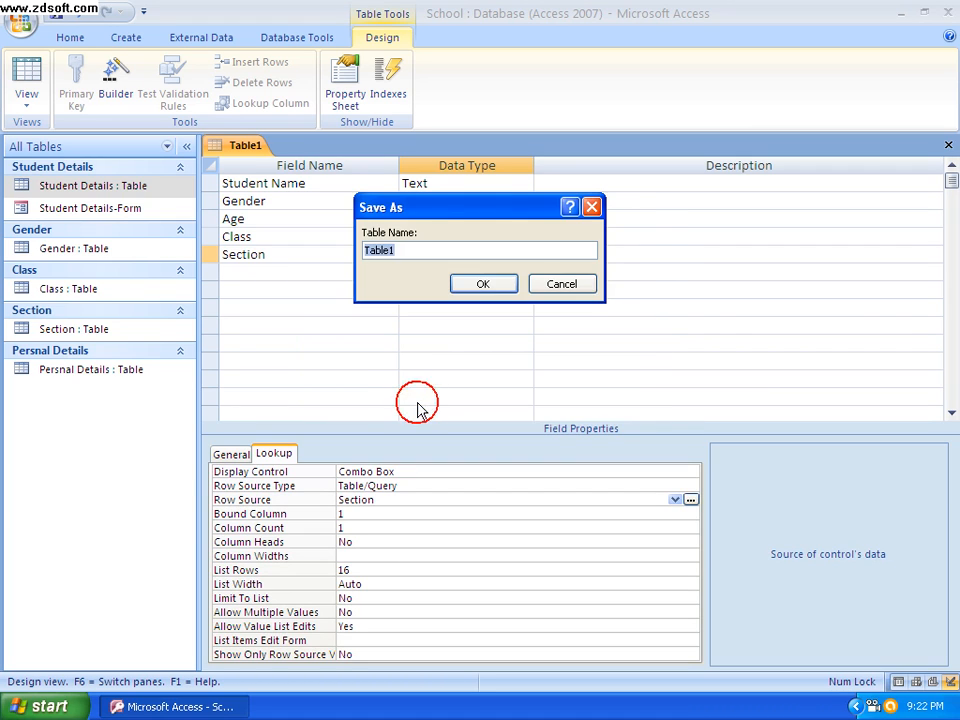
pyautogui.press('BackSpace')
pyautogui.press('capslock')
pyautogui.write('A')
pyautogui.press('capslock')
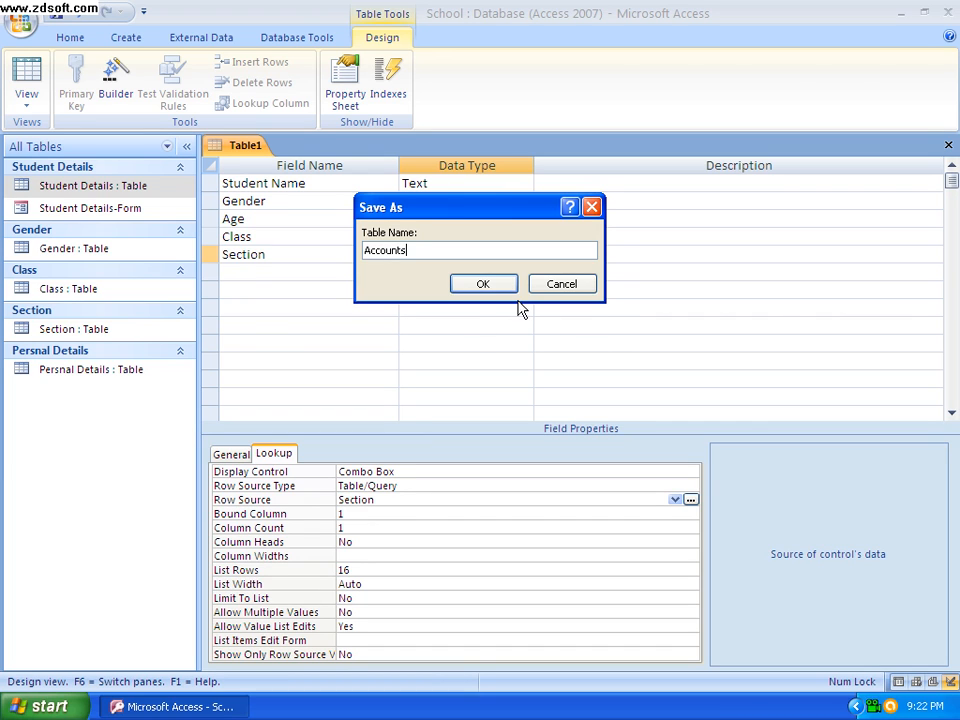
pyautogui.click(465, 285)
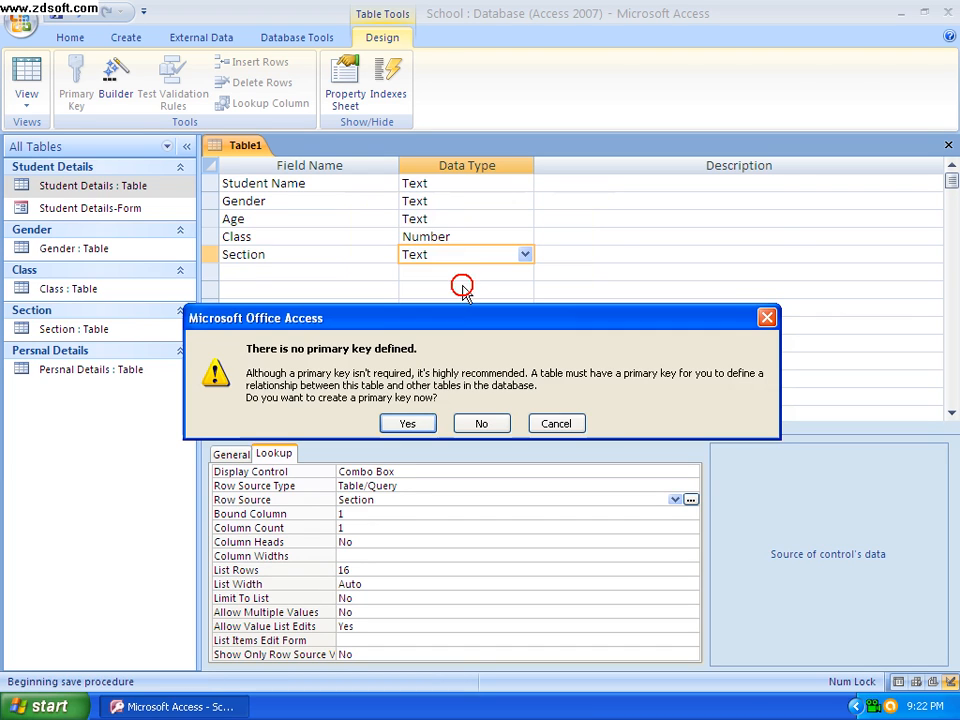
pyautogui.click(480, 424)
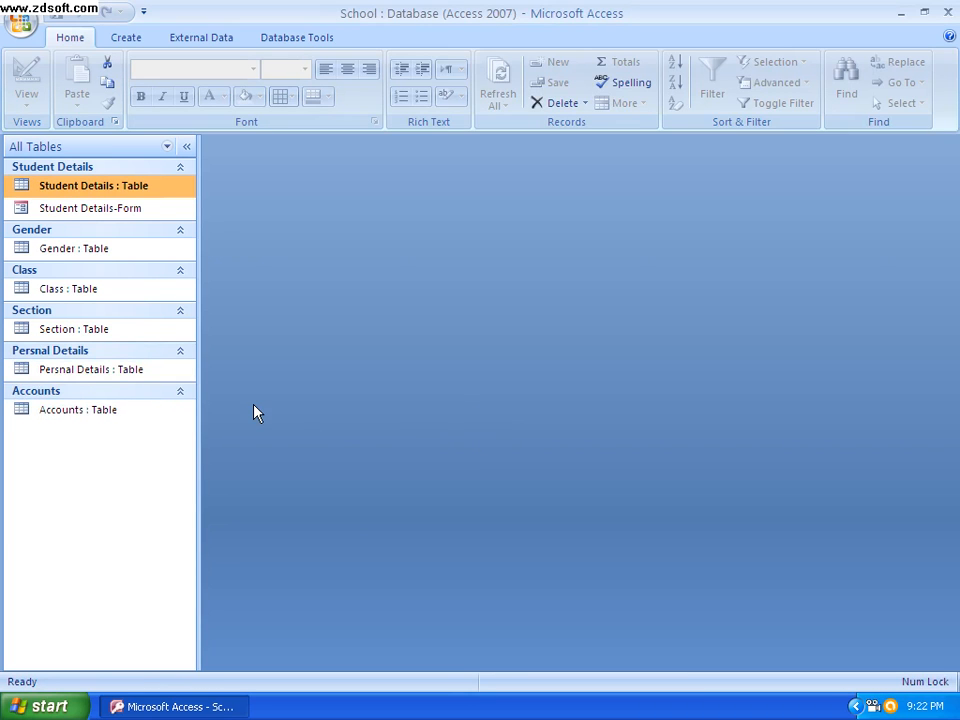
# Open the Accounts table and choose the first listed student's name for the new record.
pyautogui.click(95, 414)
pyautogui.doubleClick(97, 412)
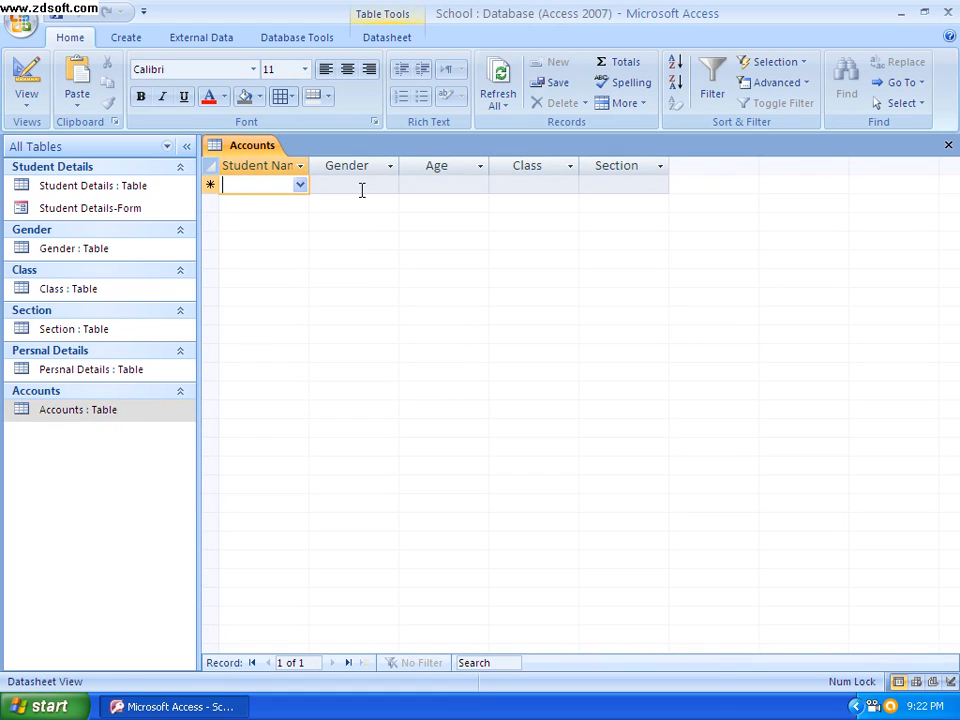
pyautogui.click(300, 187)
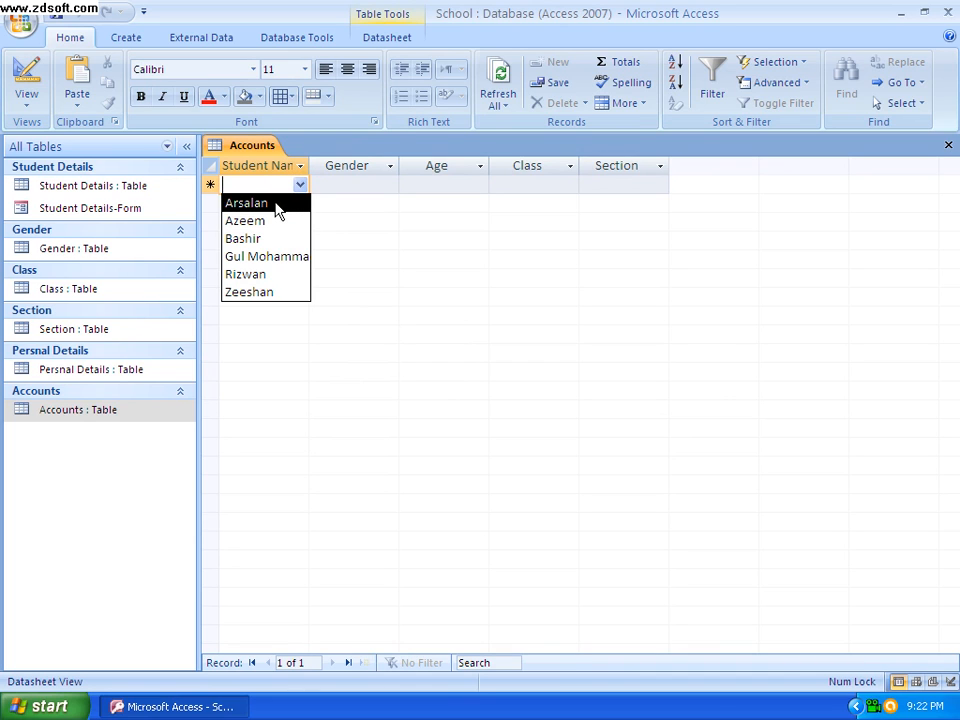
pyautogui.click(272, 205)
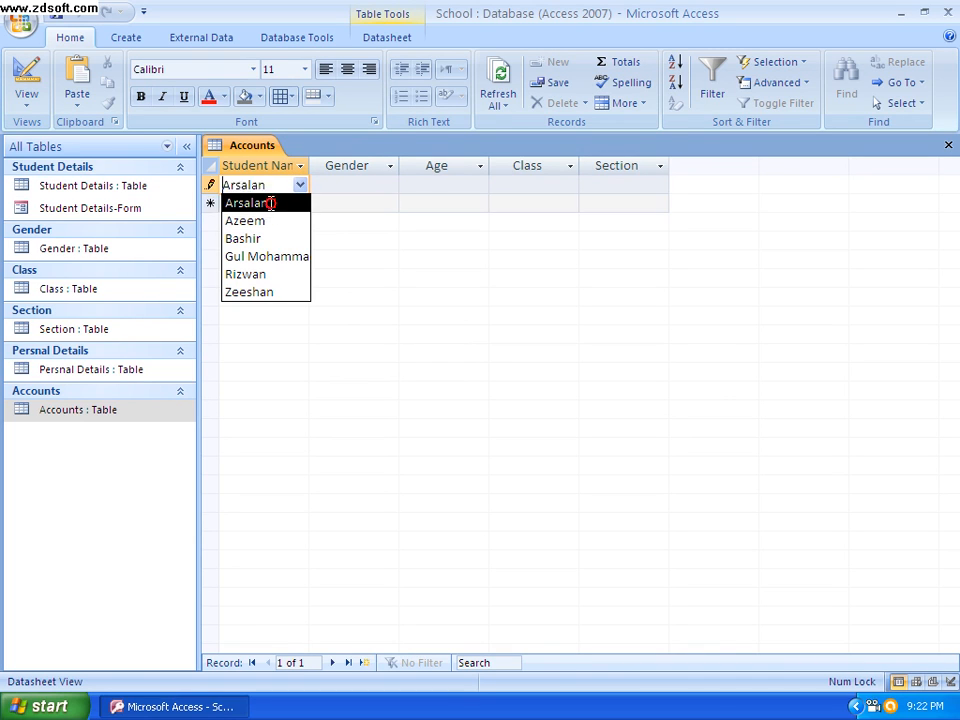
# Set the new record's Gender to Male and its Age to 25 from their lookup lists.
pyautogui.click(385, 188)
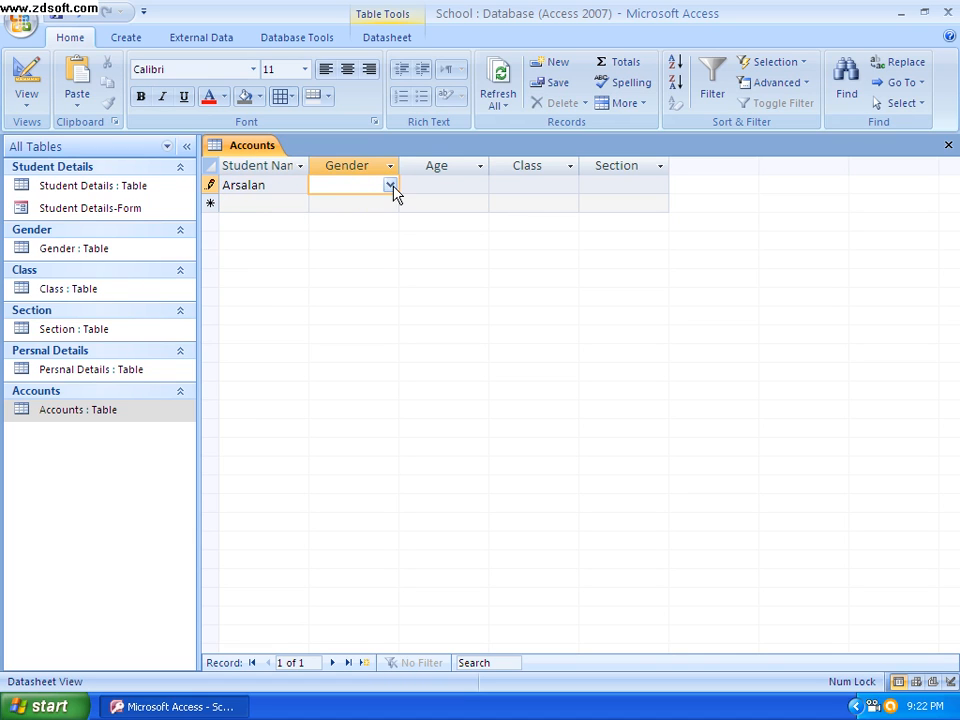
pyautogui.click(390, 187)
pyautogui.click(367, 203)
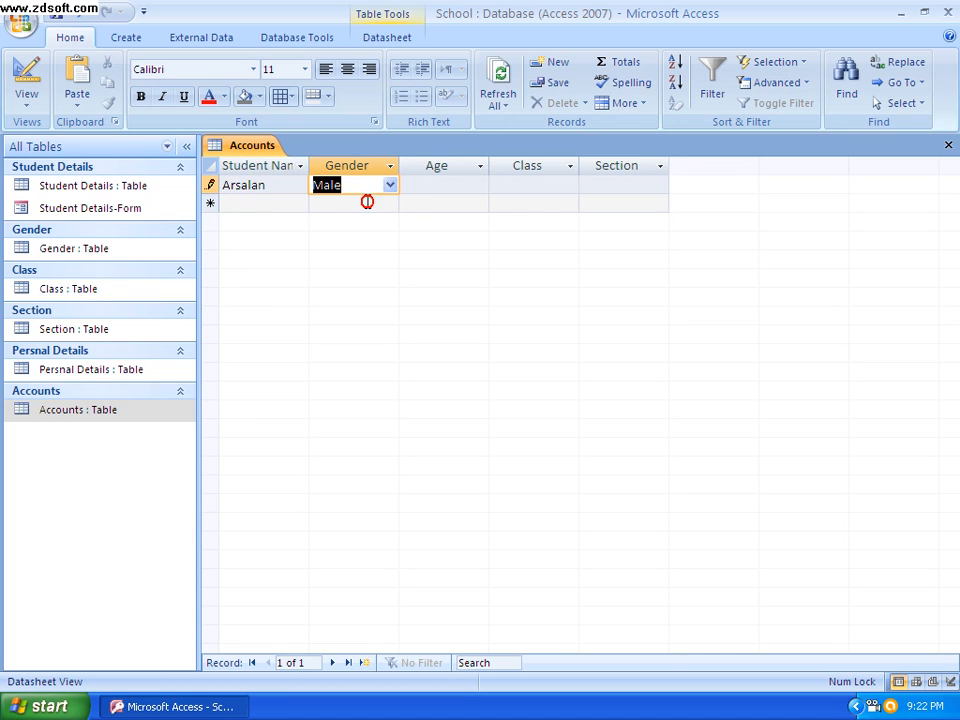
pyautogui.click(432, 183)
pyautogui.click(480, 186)
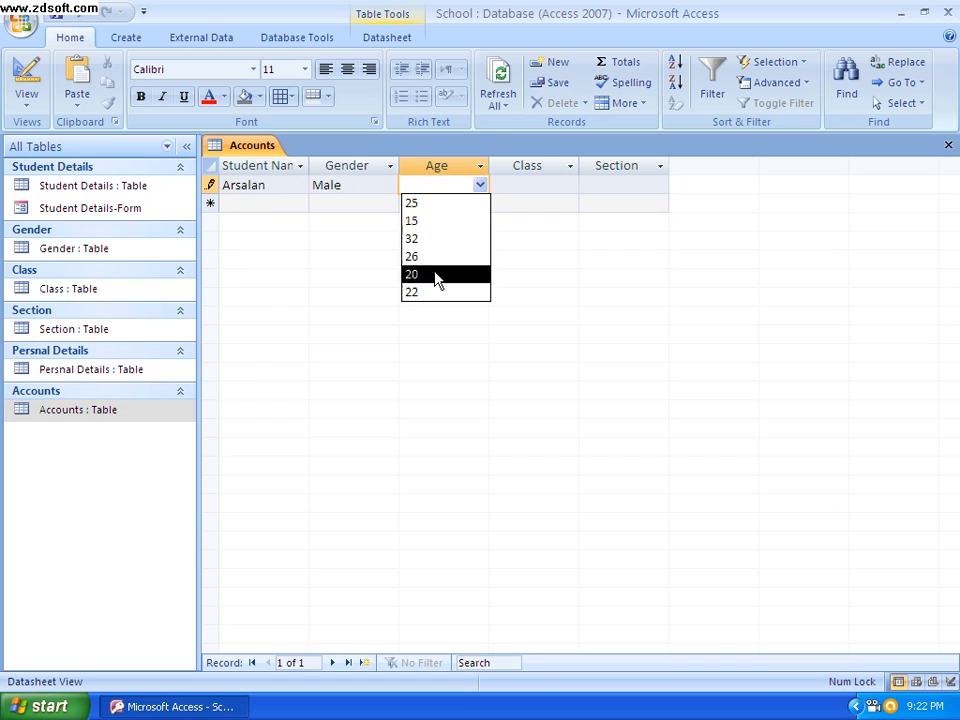
pyautogui.click(431, 204)
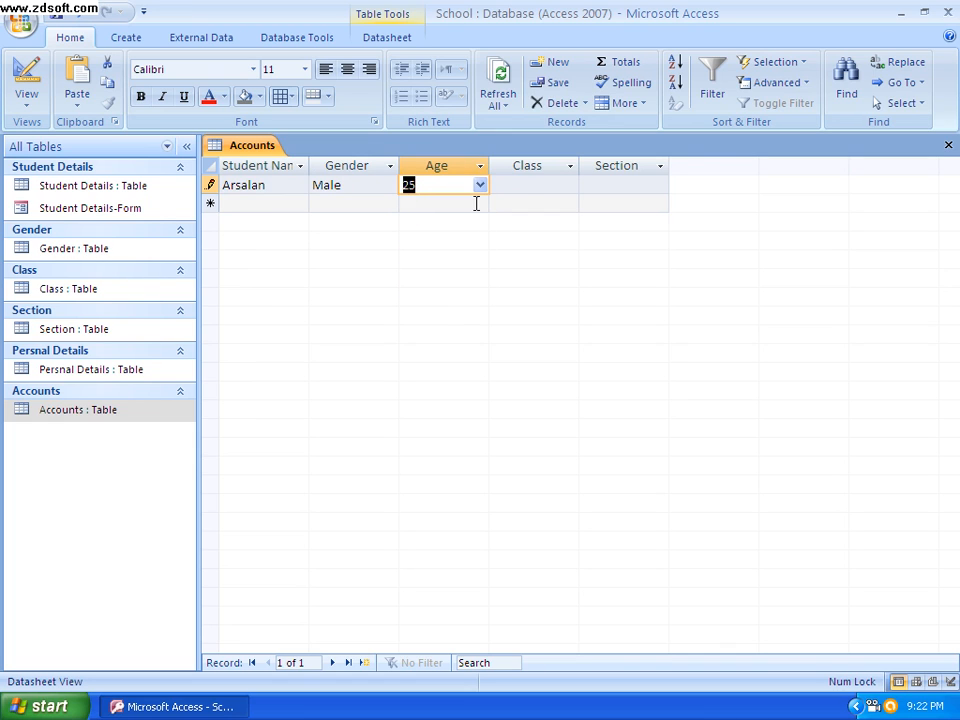
# Set the record's Class to 9 and its Section to A from their lookup lists.
pyautogui.click(527, 186)
pyautogui.click(568, 186)
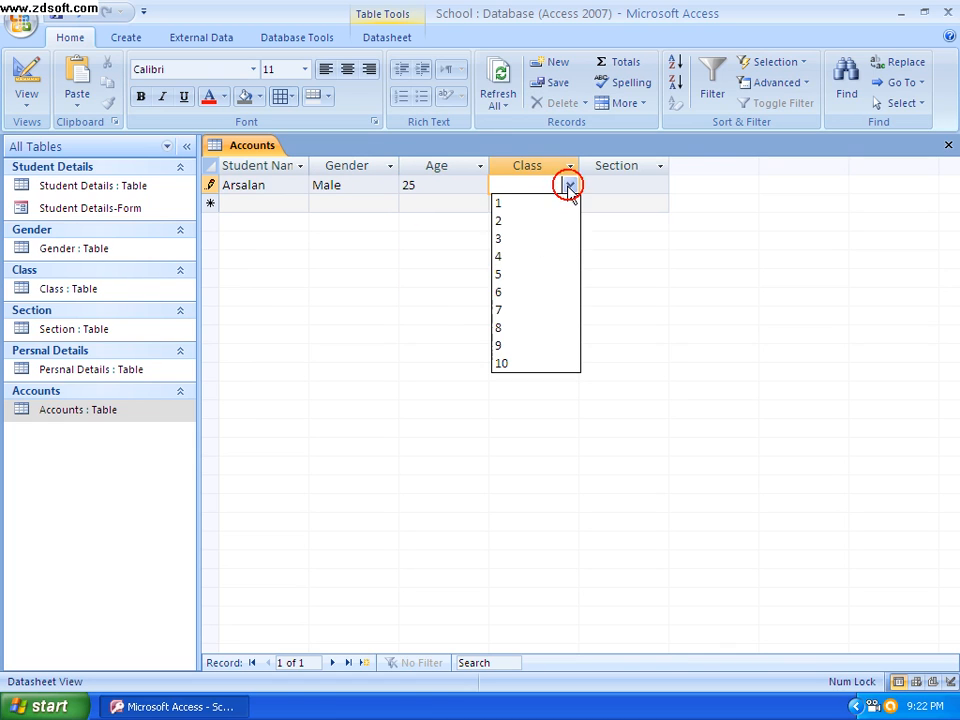
pyautogui.click(508, 345)
pyautogui.click(638, 185)
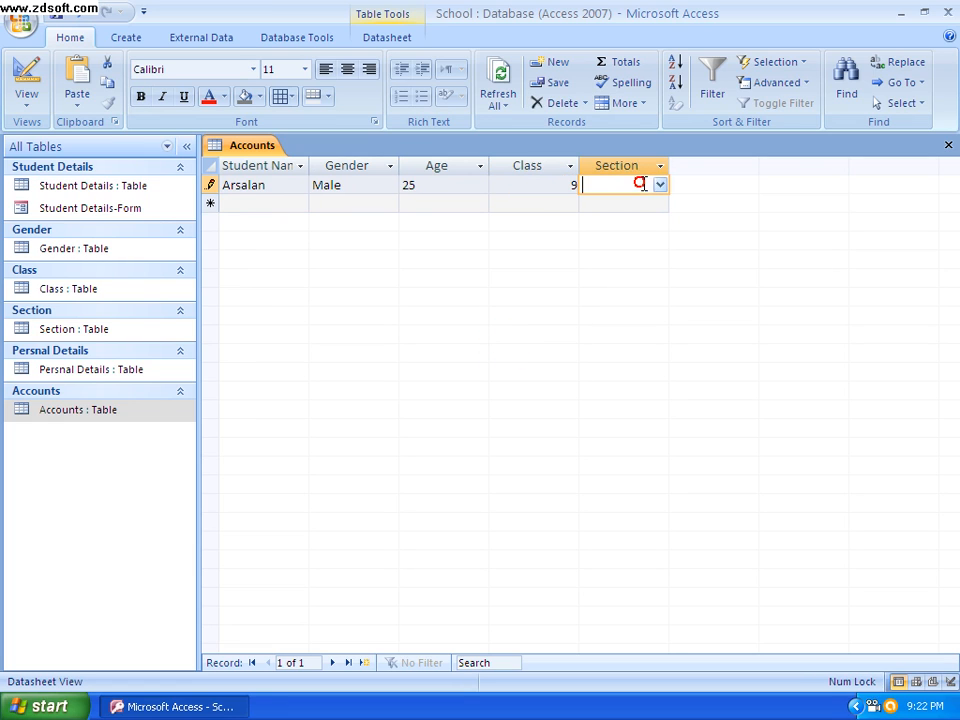
pyautogui.click(660, 186)
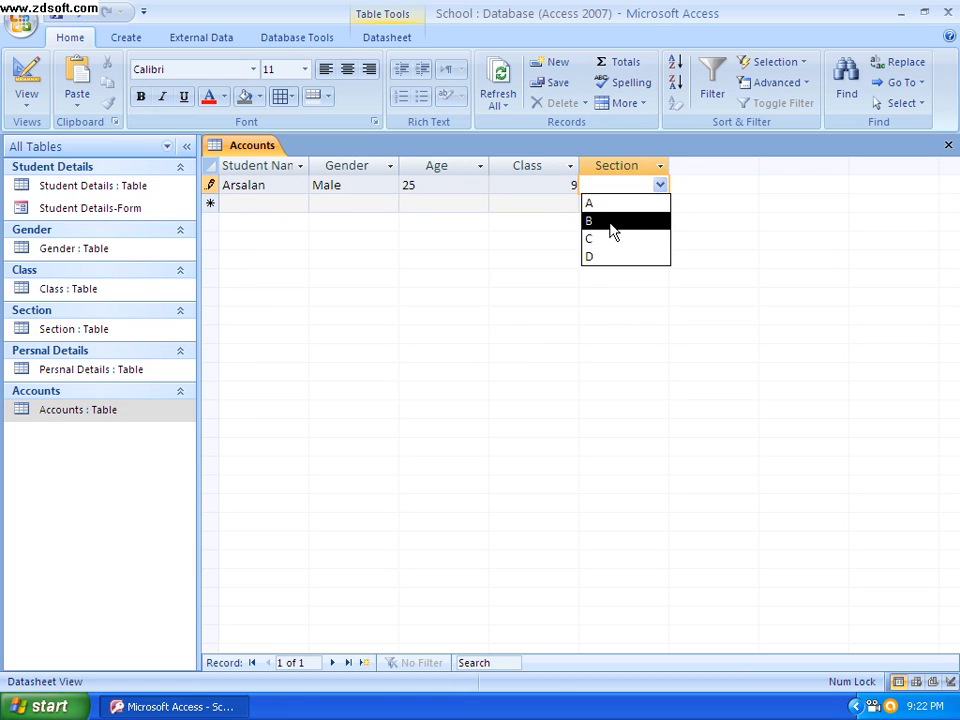
pyautogui.click(613, 222)
pyautogui.click(660, 186)
pyautogui.click(641, 205)
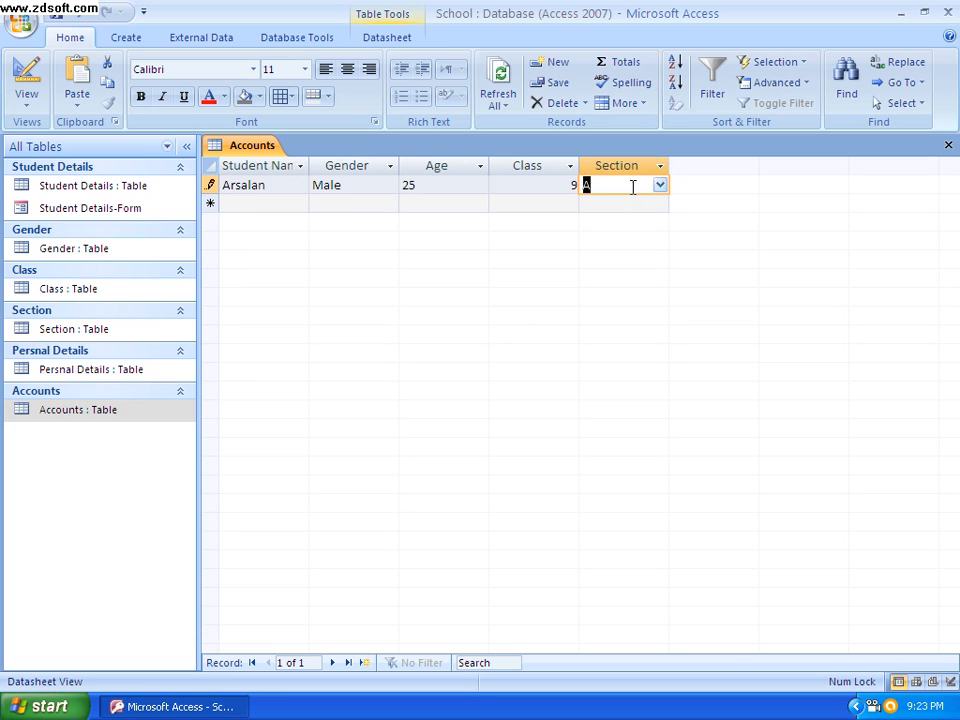
# Close the Accounts table and design a new table with a Text field named Fess.
pyautogui.click(948, 146)
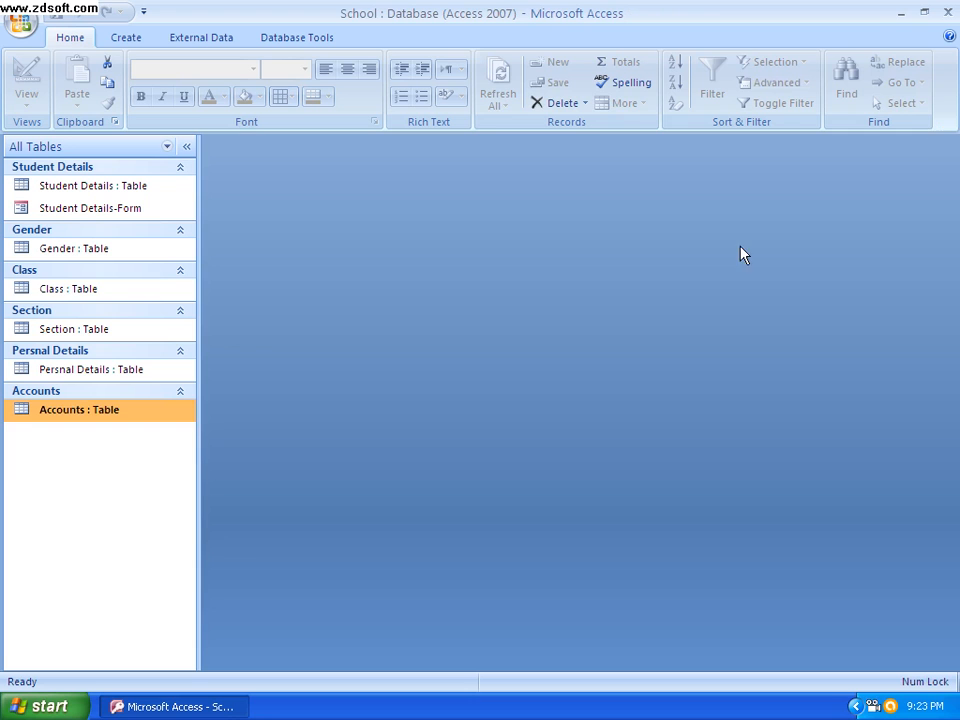
pyautogui.click(127, 39)
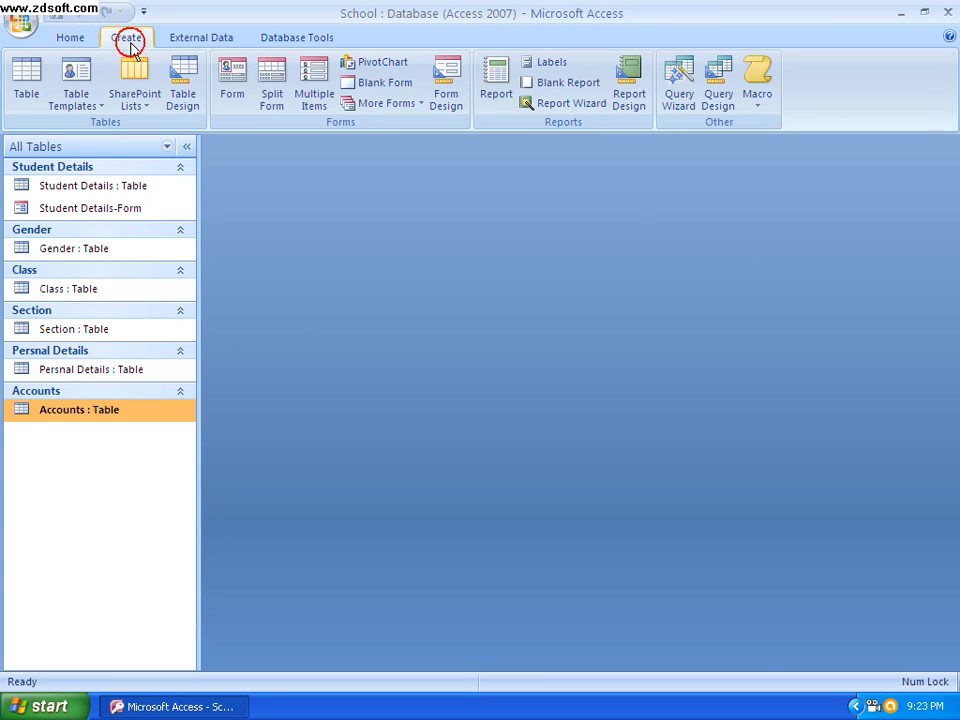
pyautogui.click(184, 112)
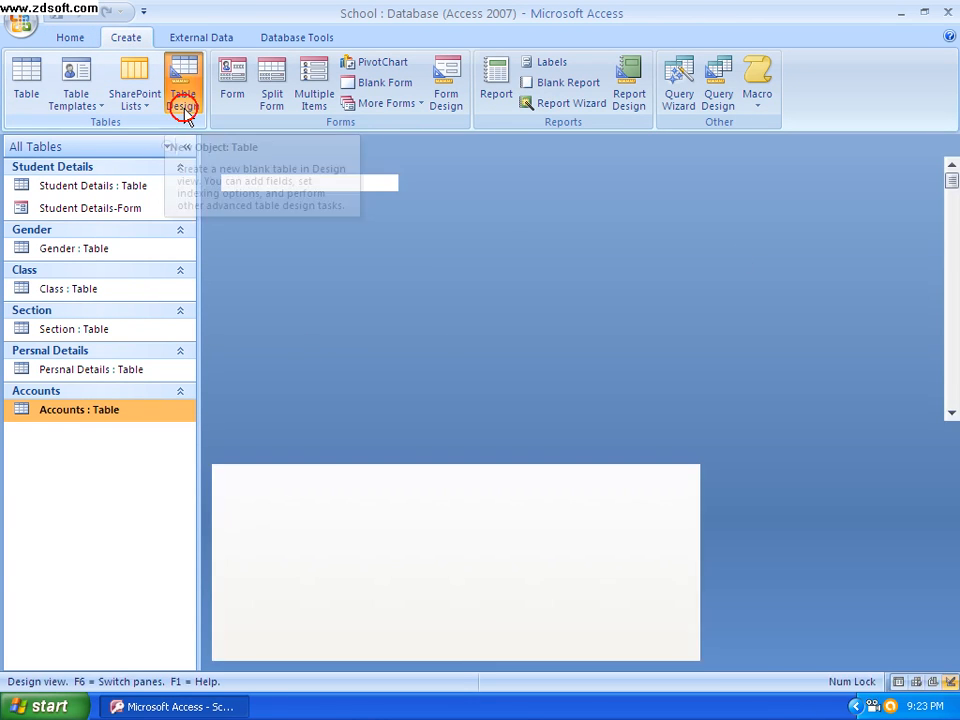
pyautogui.press('capslock')
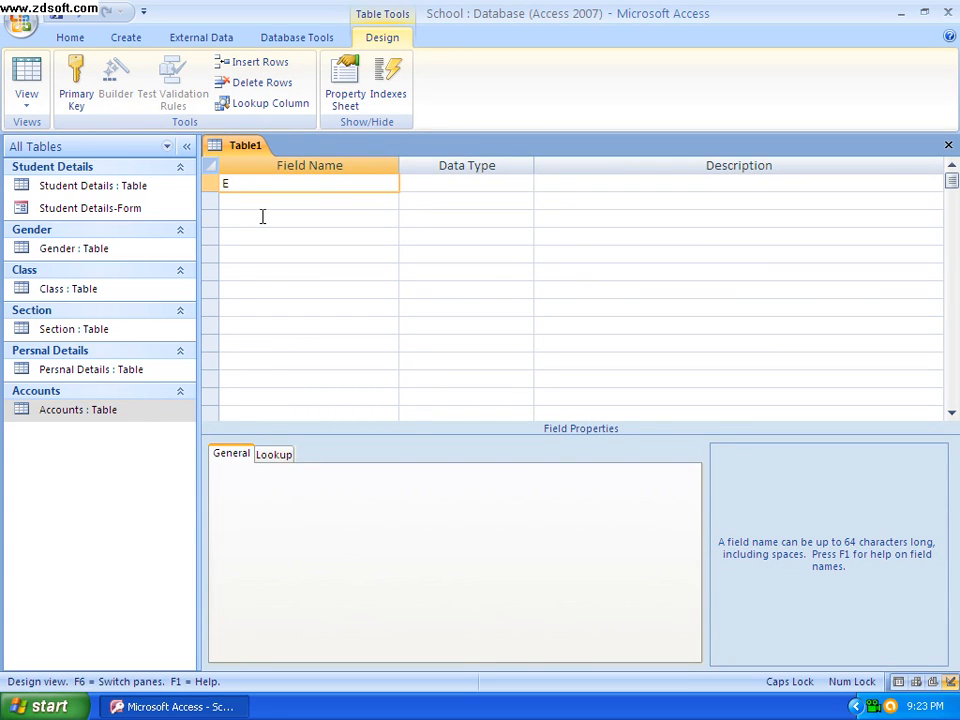
pyautogui.press('capslock')
pyautogui.click(474, 182)
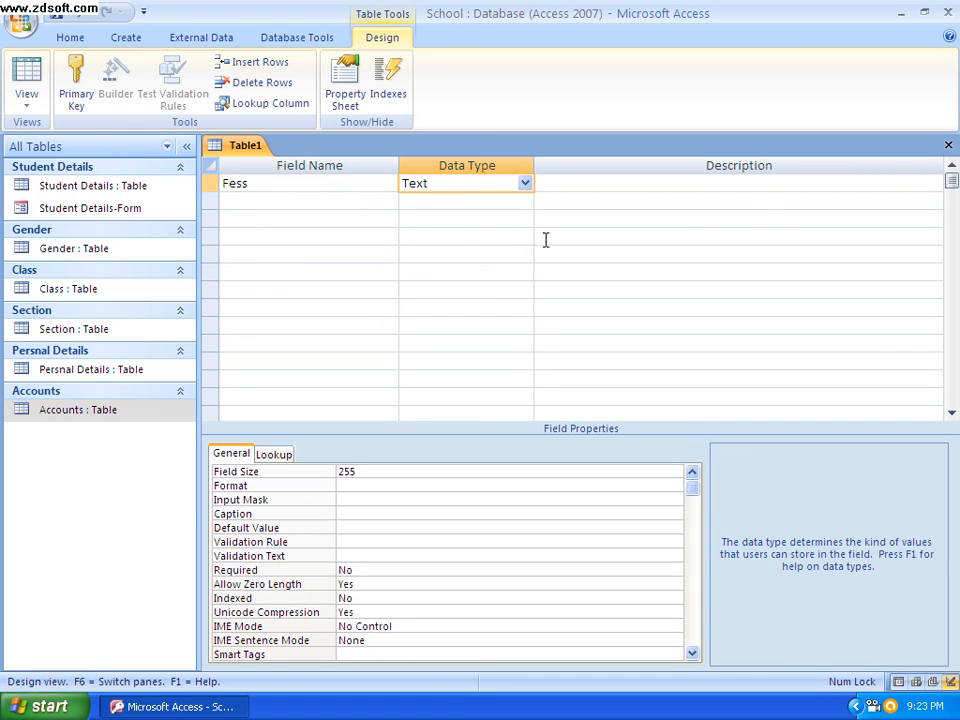
# Close the new table's design and save it as Fess without creating a primary key.
pyautogui.click(947, 148)
pyautogui.click(390, 411)
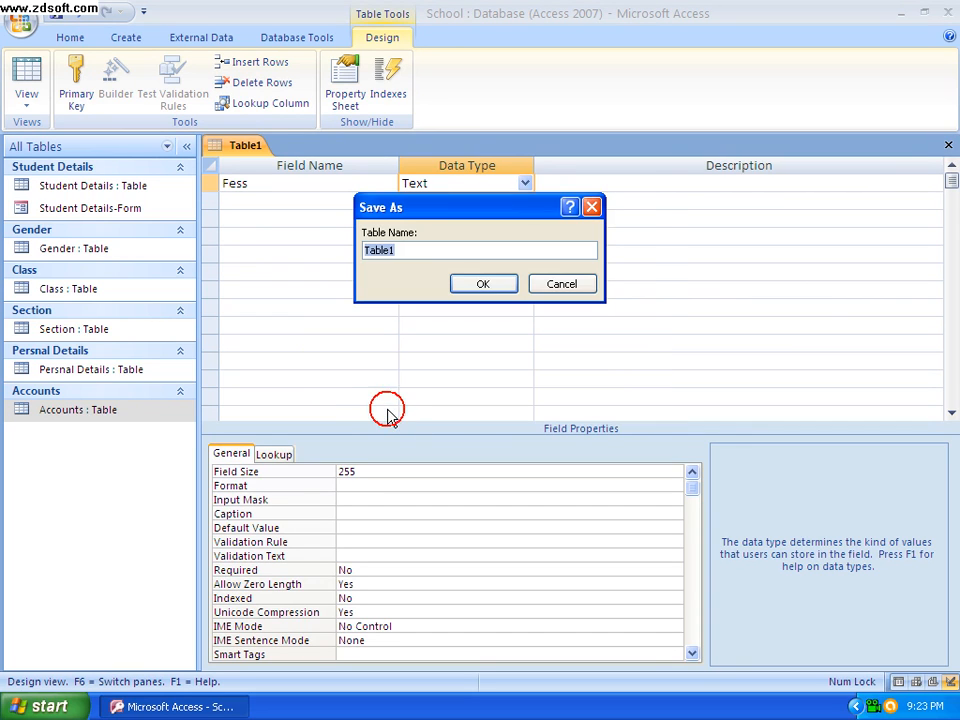
pyautogui.press('BackSpace')
pyautogui.press('capslock')
pyautogui.press('capslock')
pyautogui.click(495, 288)
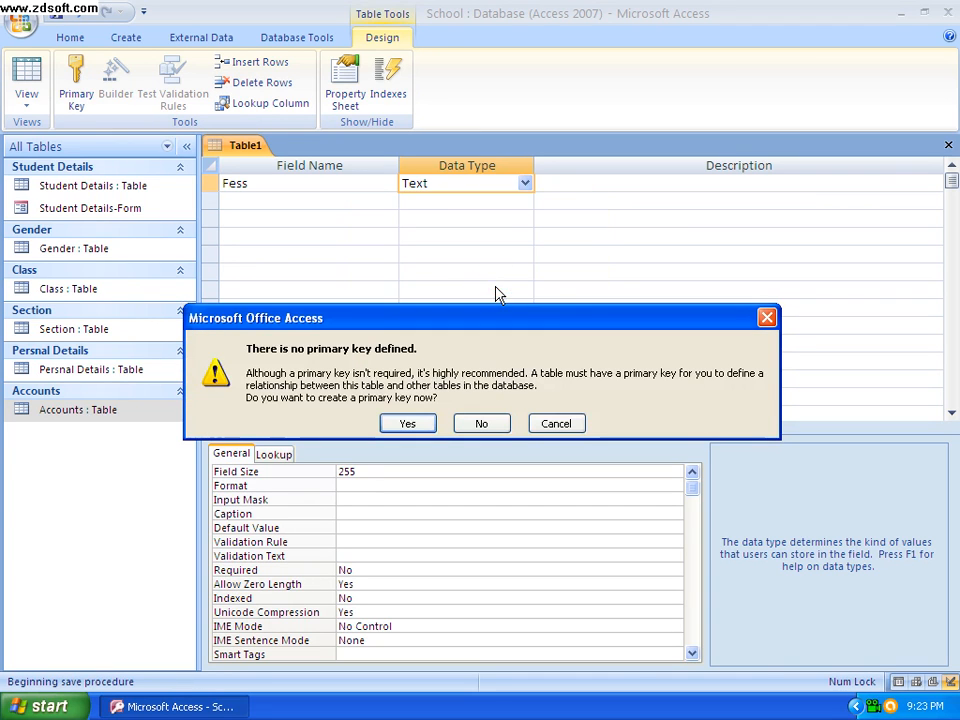
pyautogui.click(503, 430)
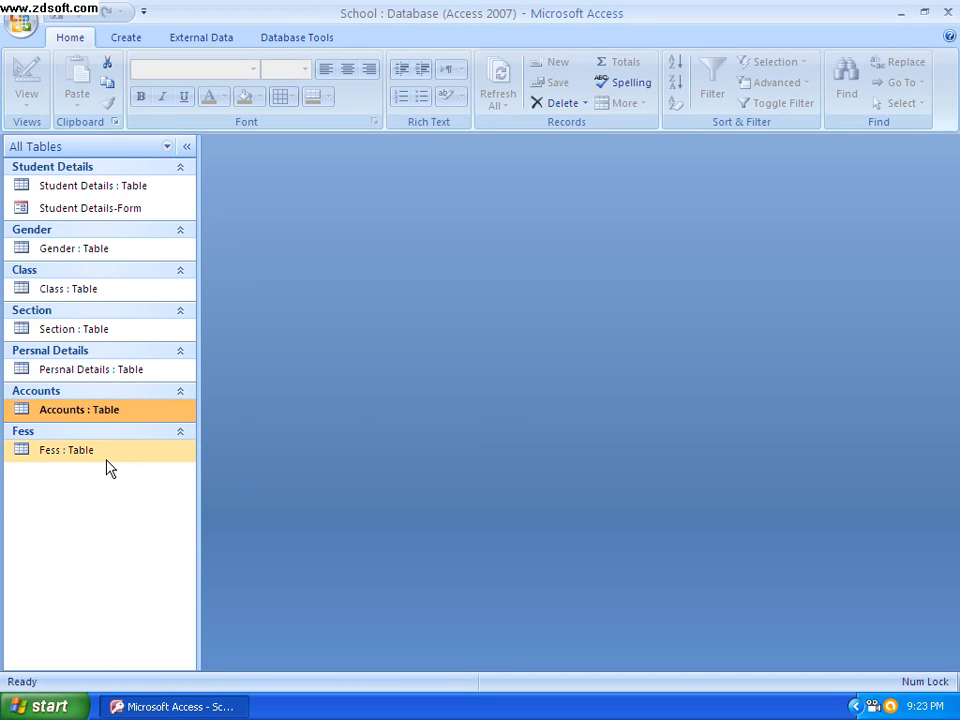
# Open the Fess table and enter 2000 and 3000 as its first two records.
pyautogui.rightClick(77, 456)
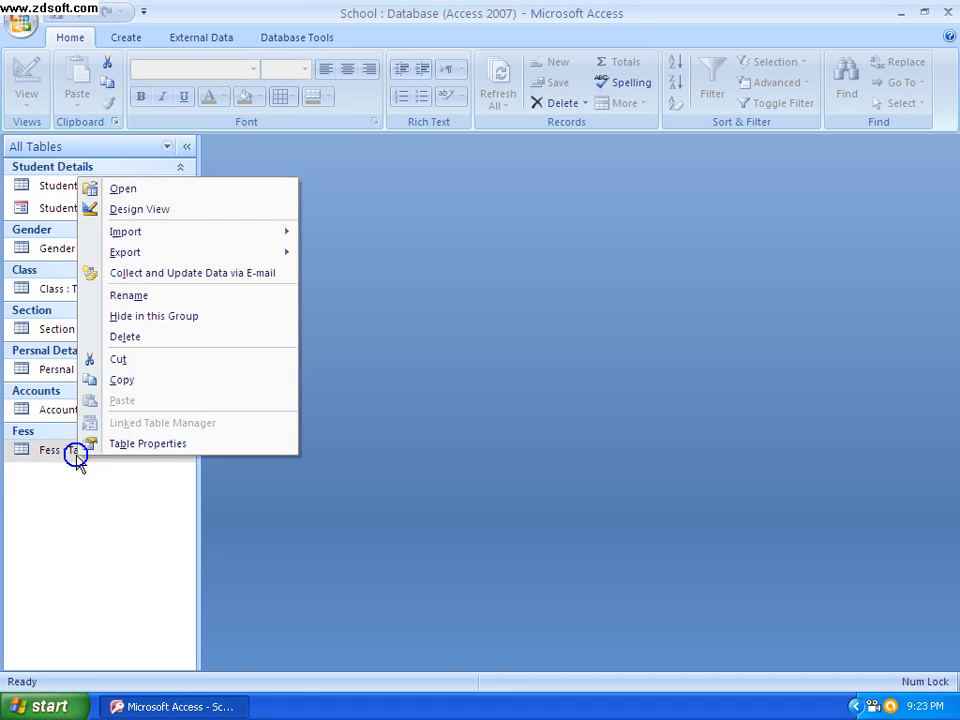
pyautogui.click(122, 190)
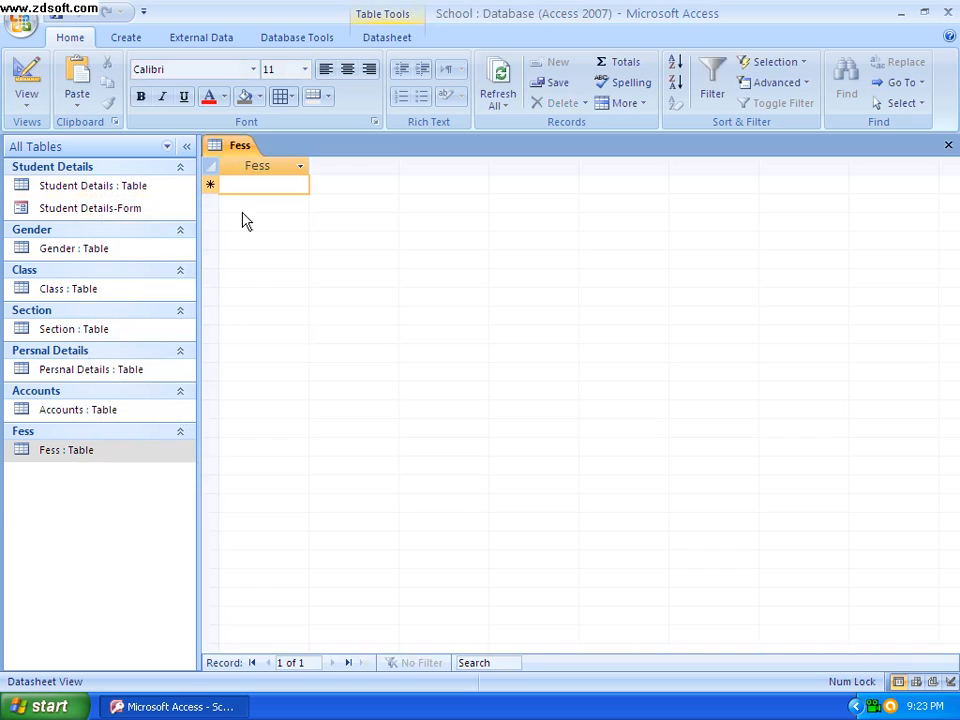
pyautogui.write('2000')
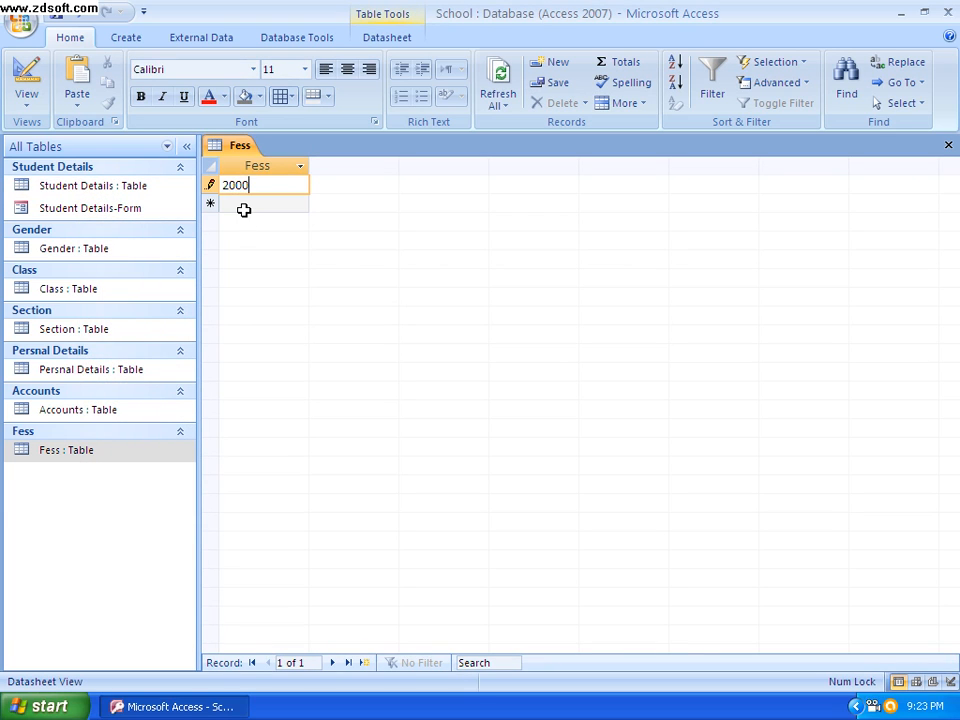
pyautogui.click(243, 209)
pyautogui.write('3000')
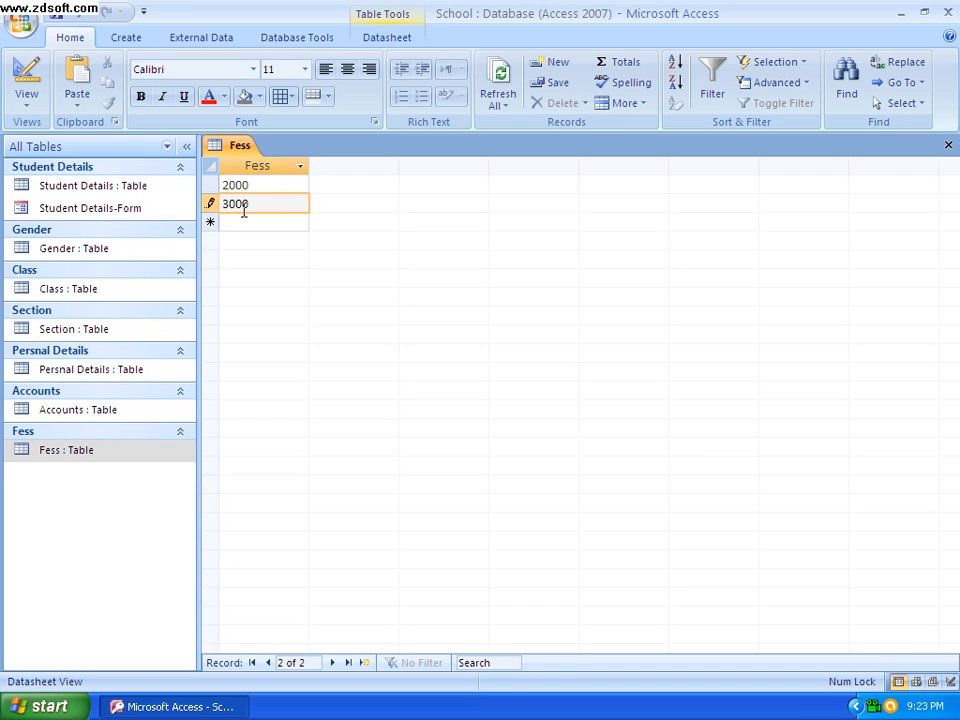
pyautogui.press('Return')
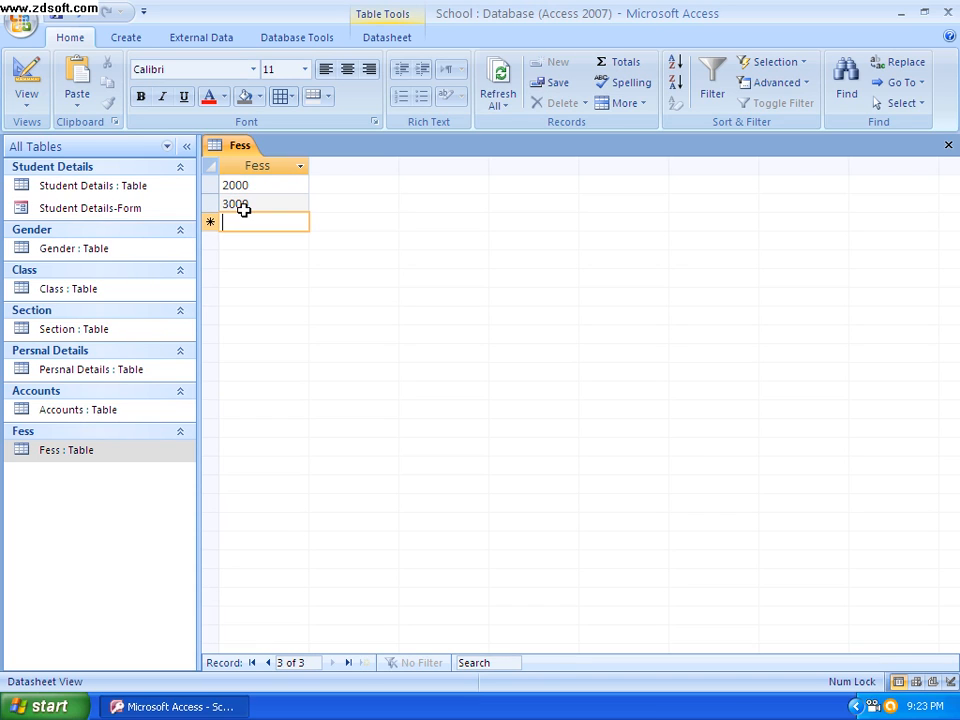
# Add the records 3000, 4000 and 5000 to the Fess table and close it.
pyautogui.write('3000')
pyautogui.press('Return')
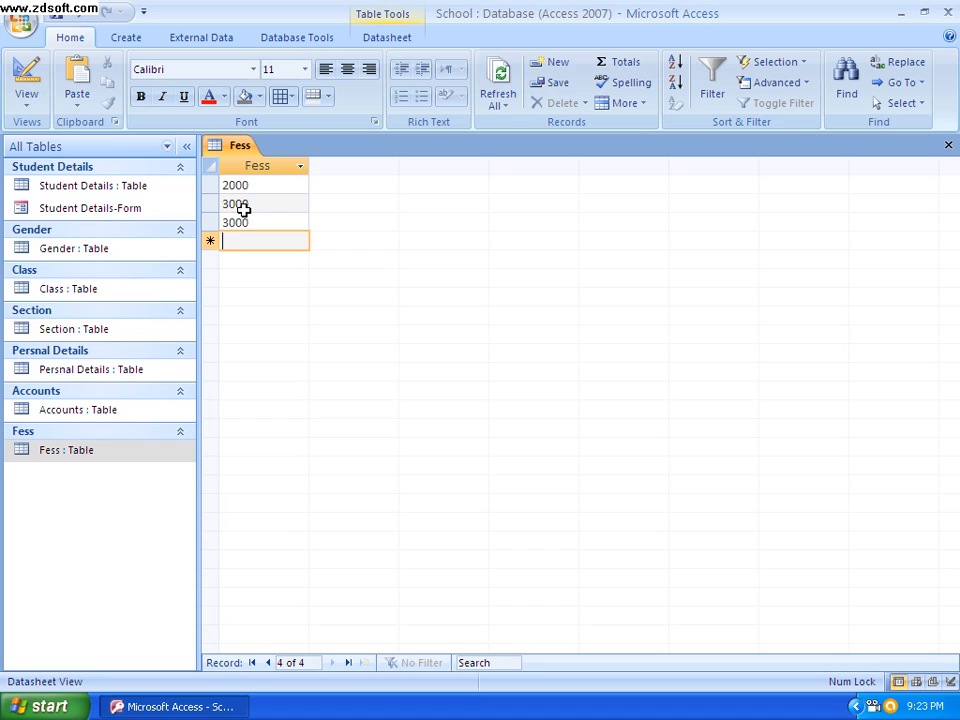
pyautogui.write('4000')
pyautogui.press('Return')
pyautogui.write('5000')
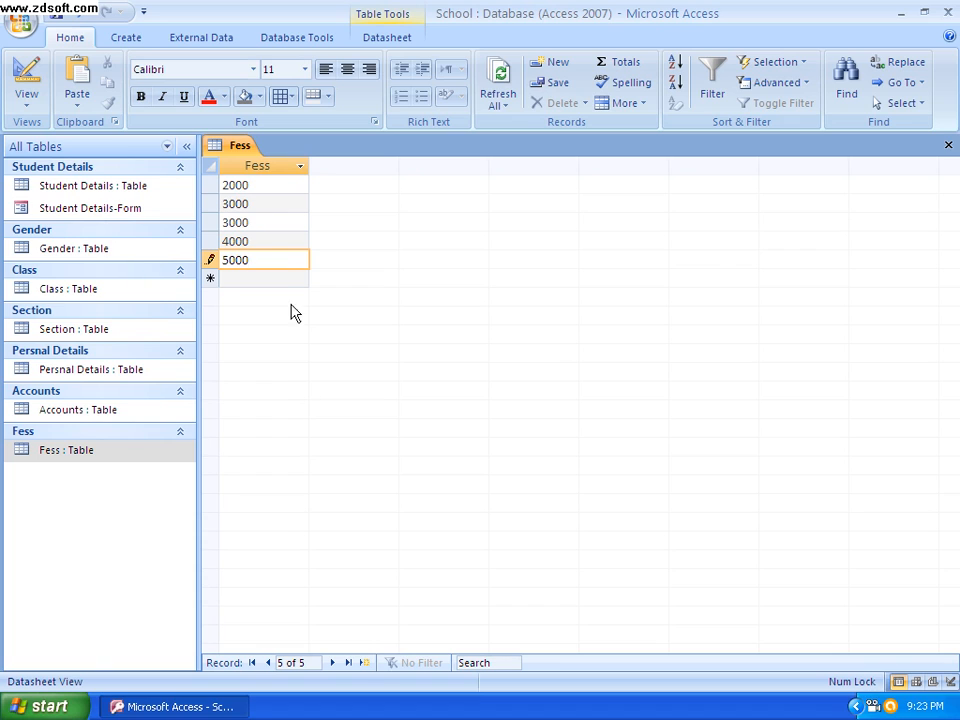
pyautogui.click(267, 260)
pyautogui.click(949, 147)
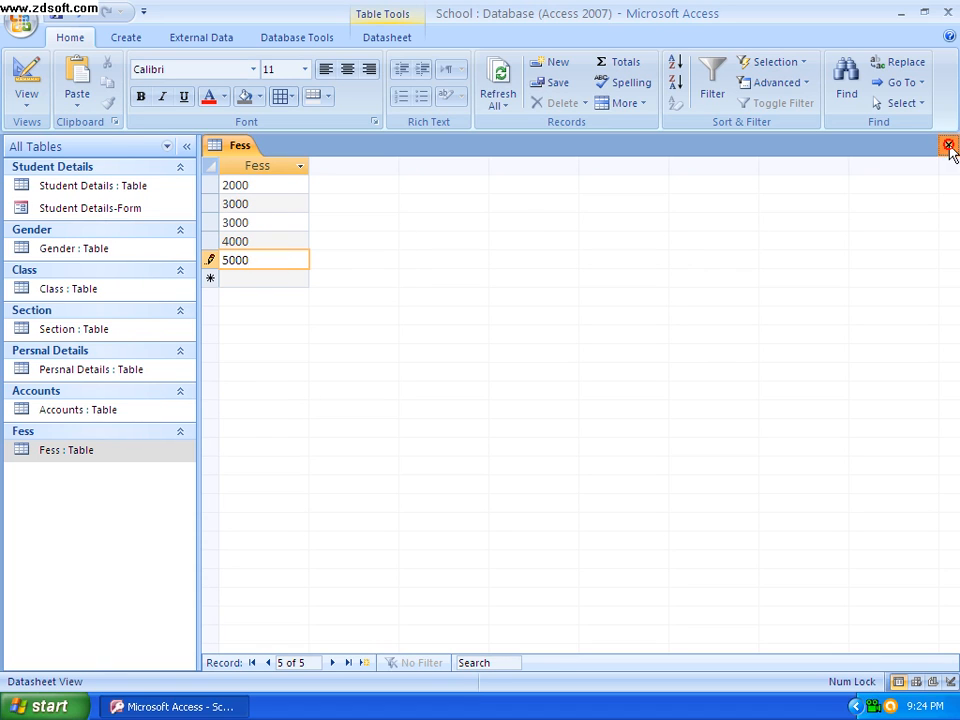
# Open the Accounts table in Design View and add a Text field named Fess below Section.
pyautogui.doubleClick(90, 418)
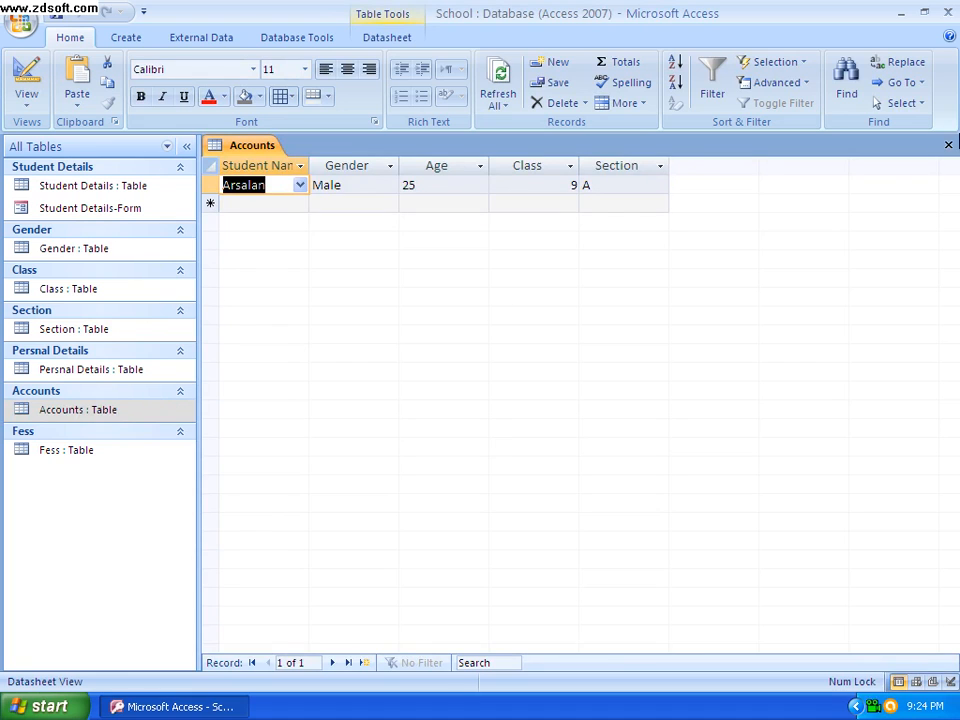
pyautogui.click(949, 145)
pyautogui.rightClick(76, 418)
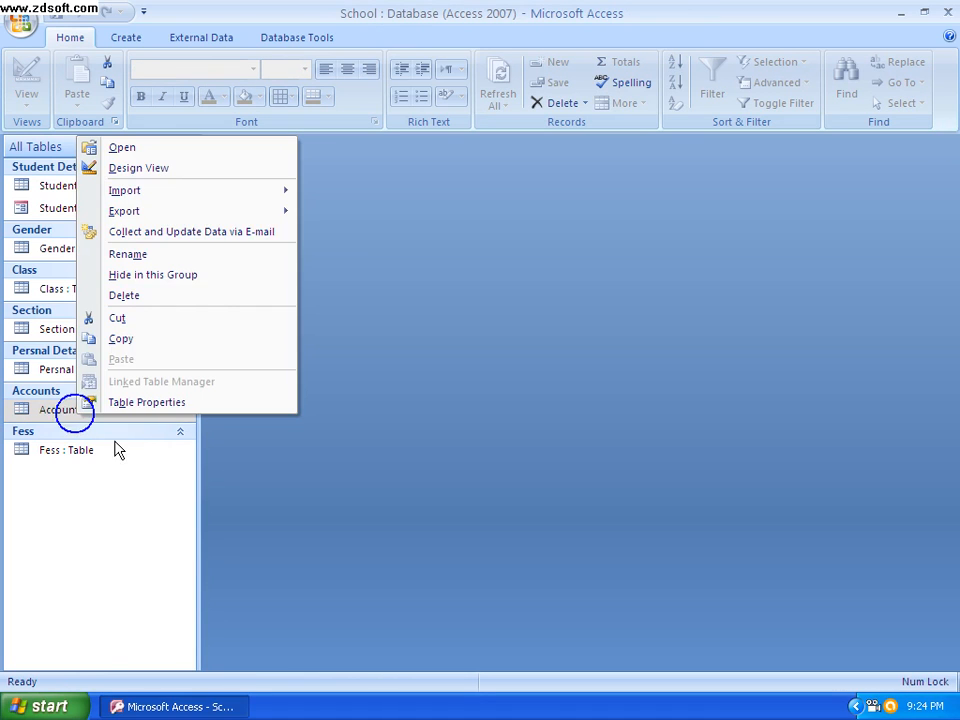
pyautogui.click(140, 168)
pyautogui.click(228, 271)
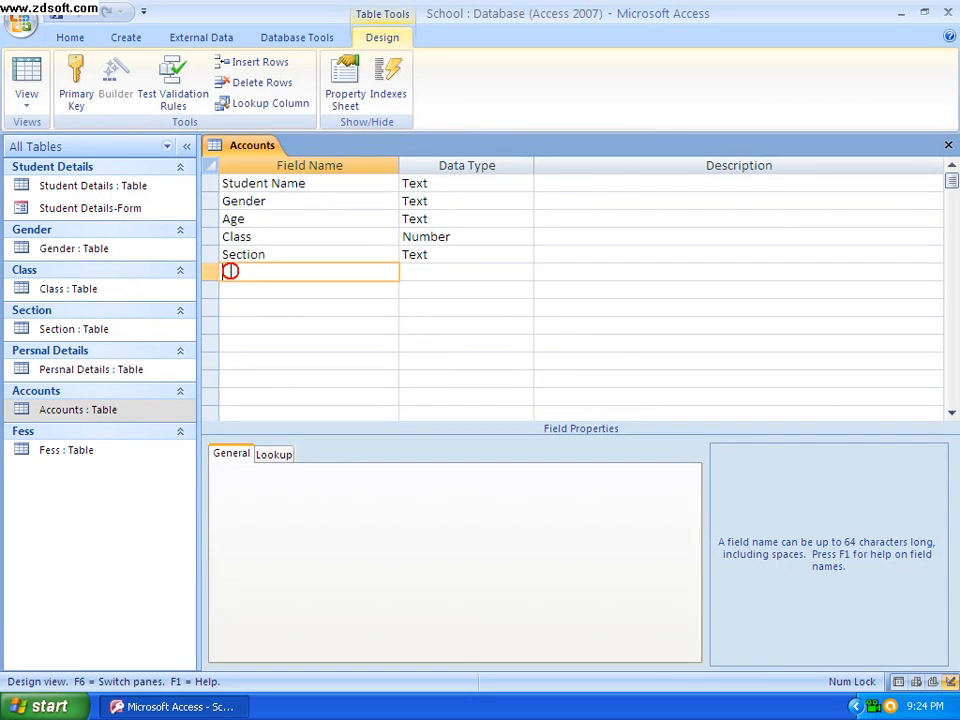
pyautogui.press('capslock')
pyautogui.click(434, 272)
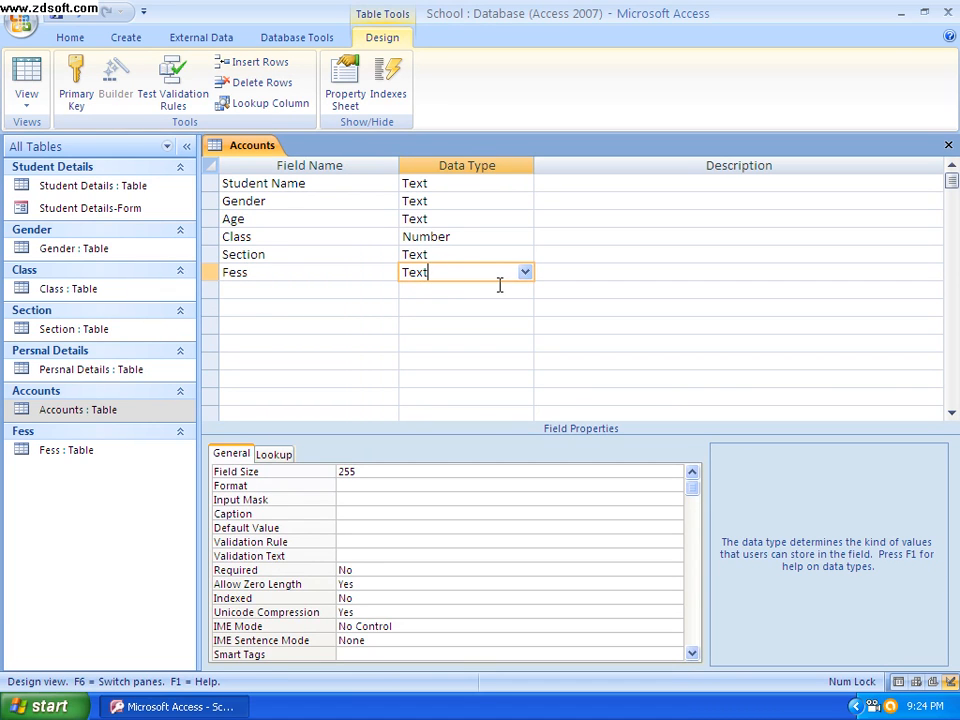
# Make the Fess field a Combo Box lookup with the Fess table as row source, and close the Accounts design with its changes saved.
pyautogui.click(277, 454)
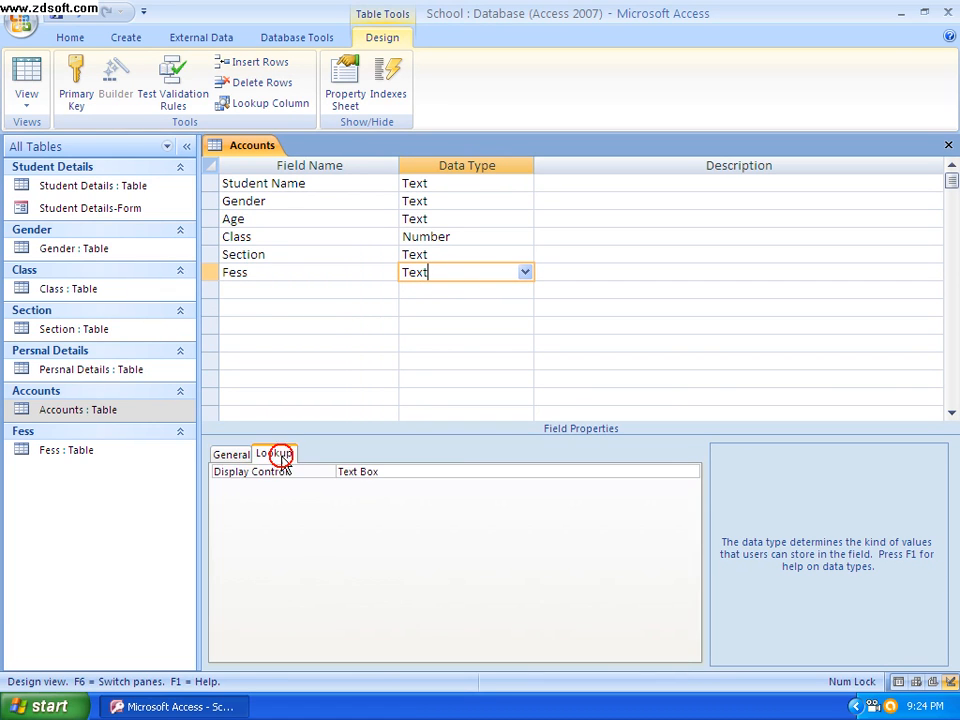
pyautogui.click(632, 476)
pyautogui.click(690, 471)
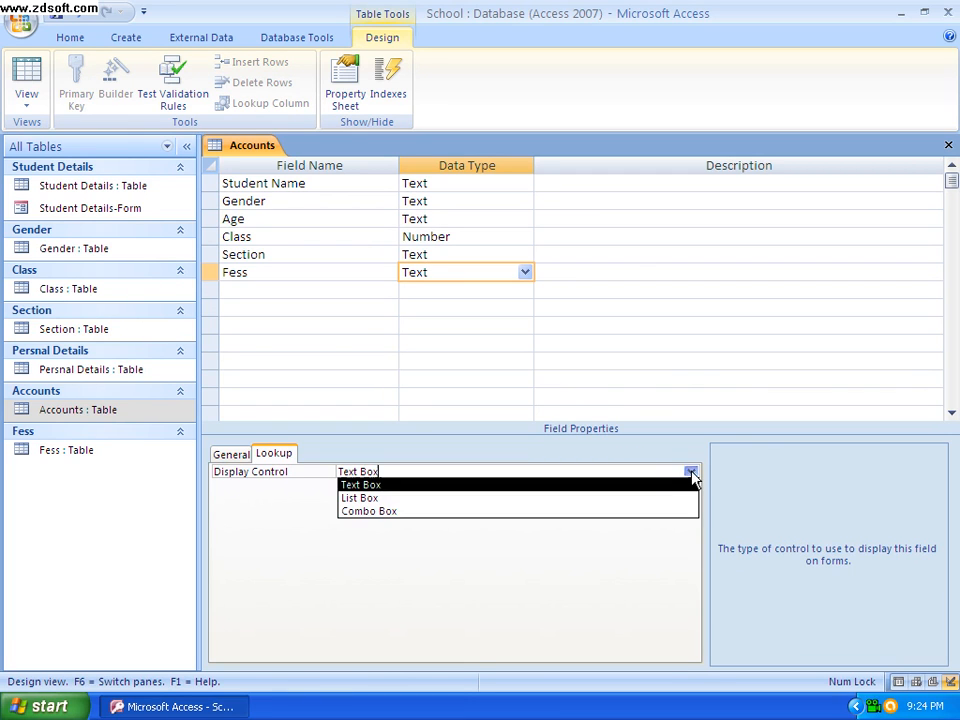
pyautogui.click(455, 512)
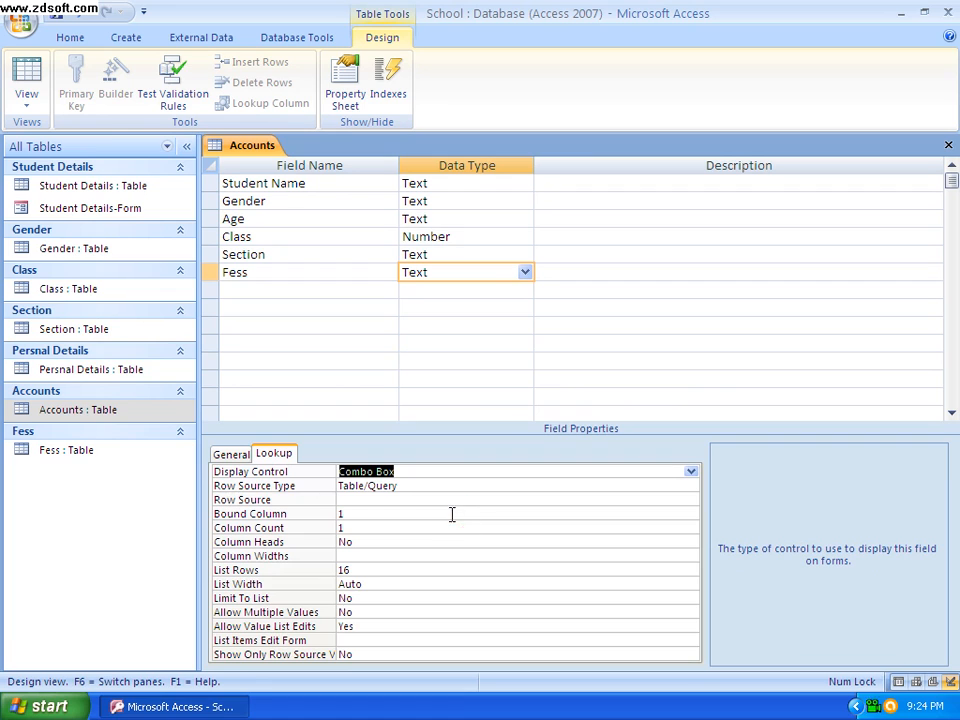
pyautogui.click(368, 499)
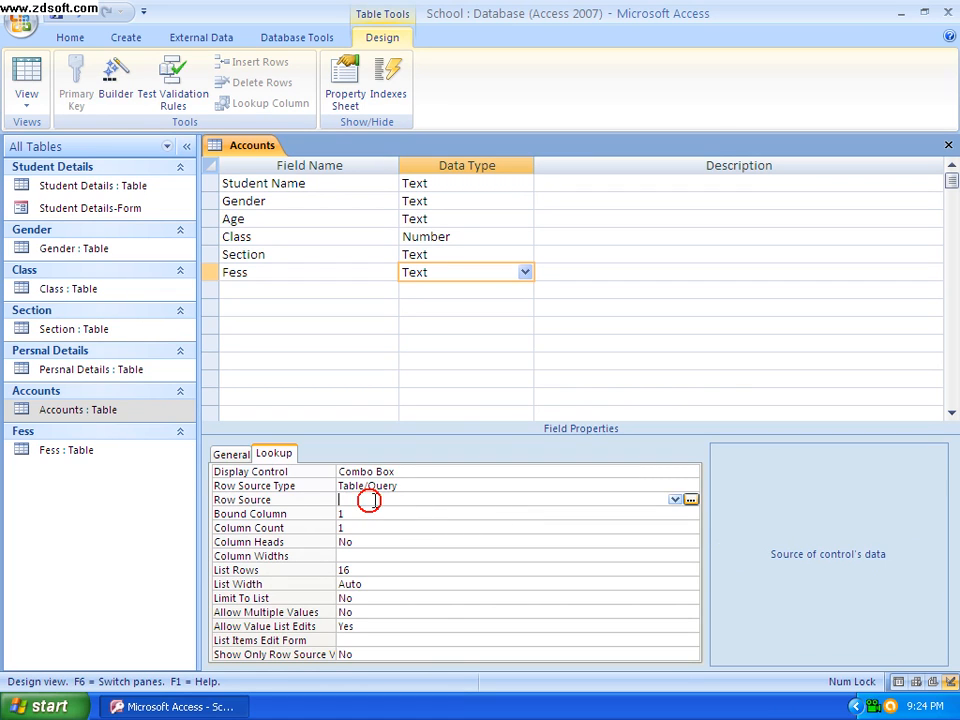
pyautogui.click(675, 500)
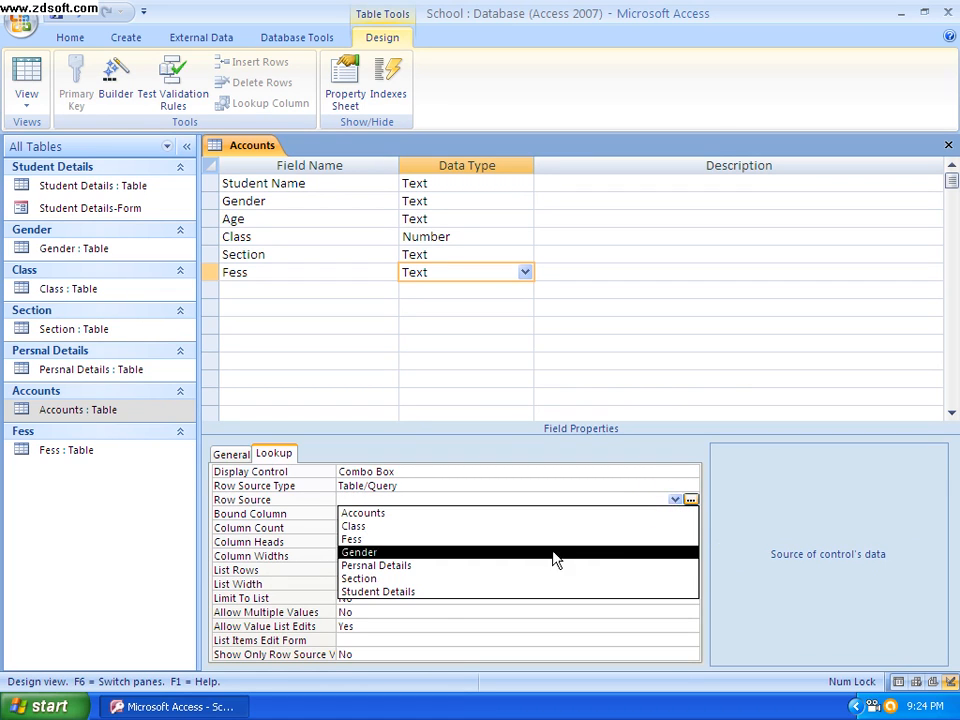
pyautogui.click(362, 541)
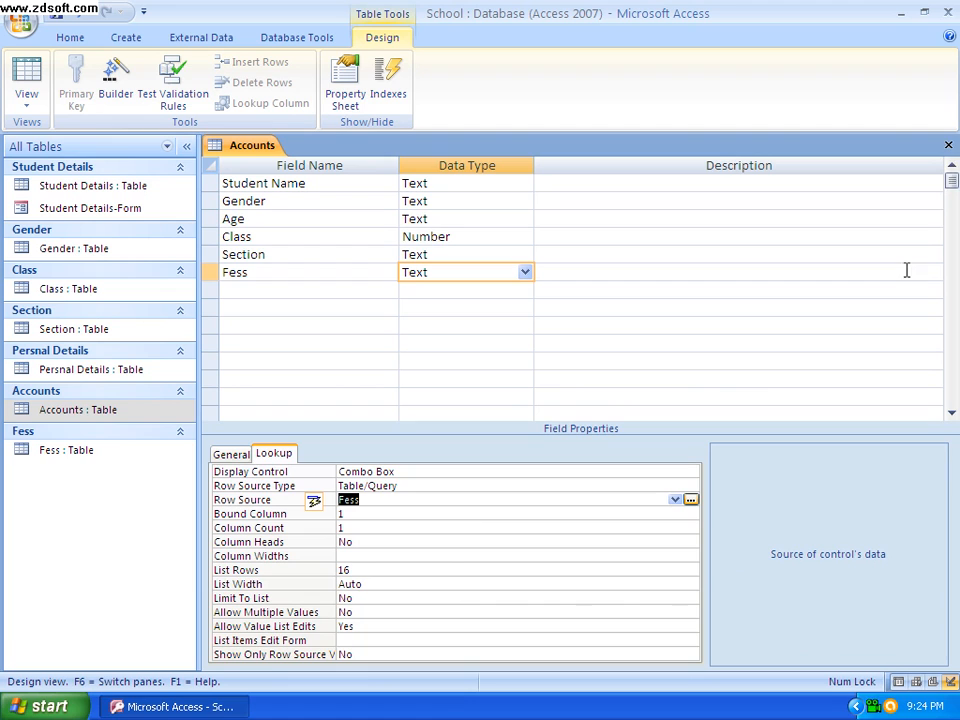
pyautogui.click(948, 146)
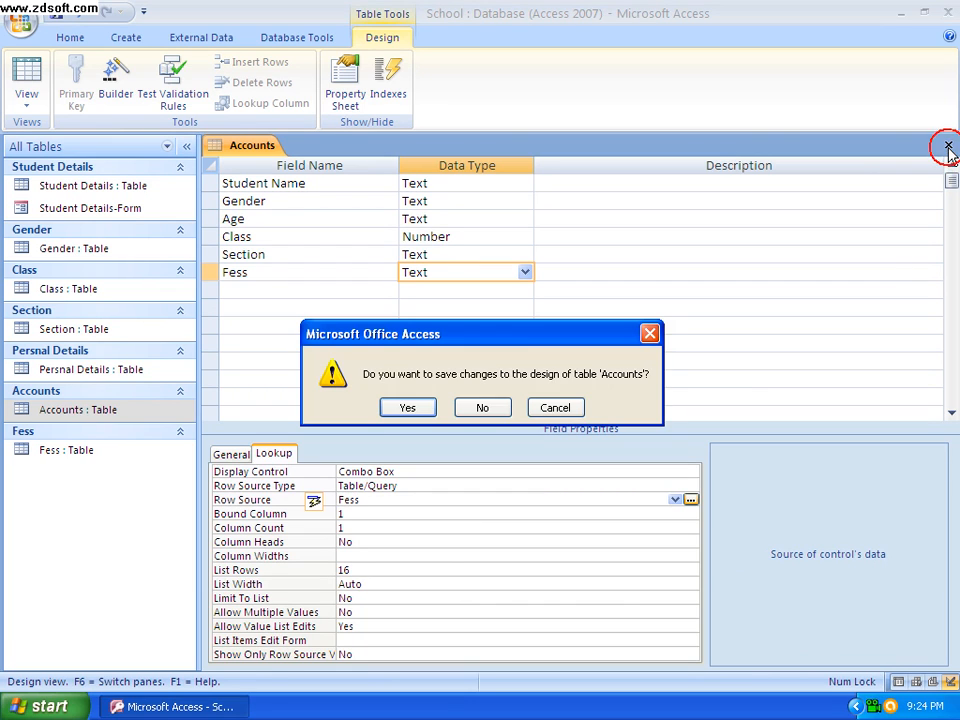
pyautogui.click(418, 412)
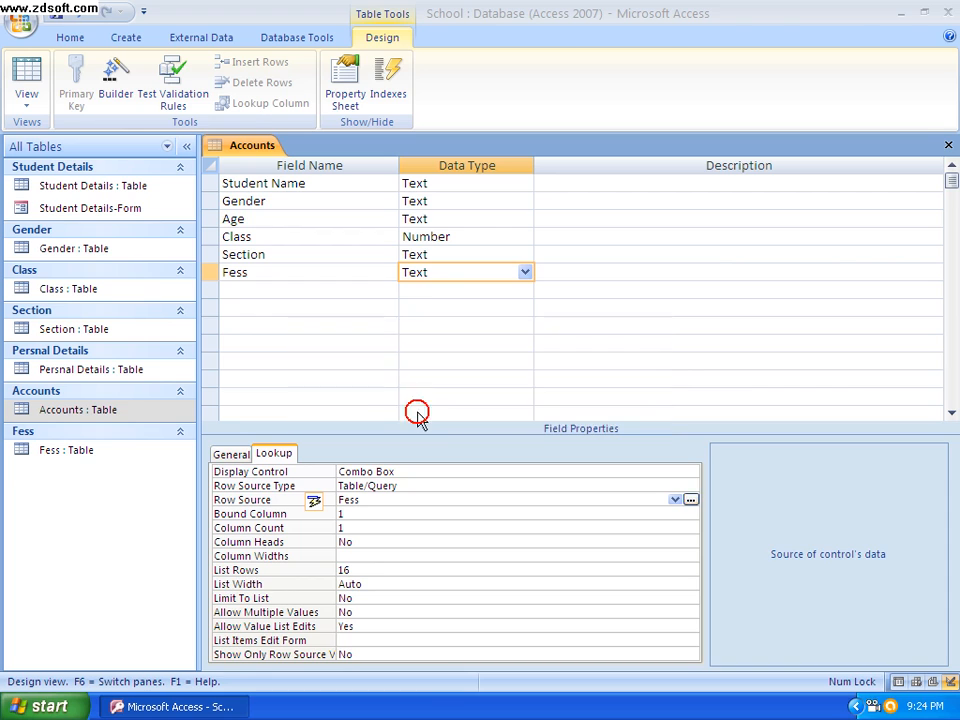
# Open the Accounts table, set the existing record's Fess to 2000 from the lookup list, and close the table.
pyautogui.doubleClick(73, 416)
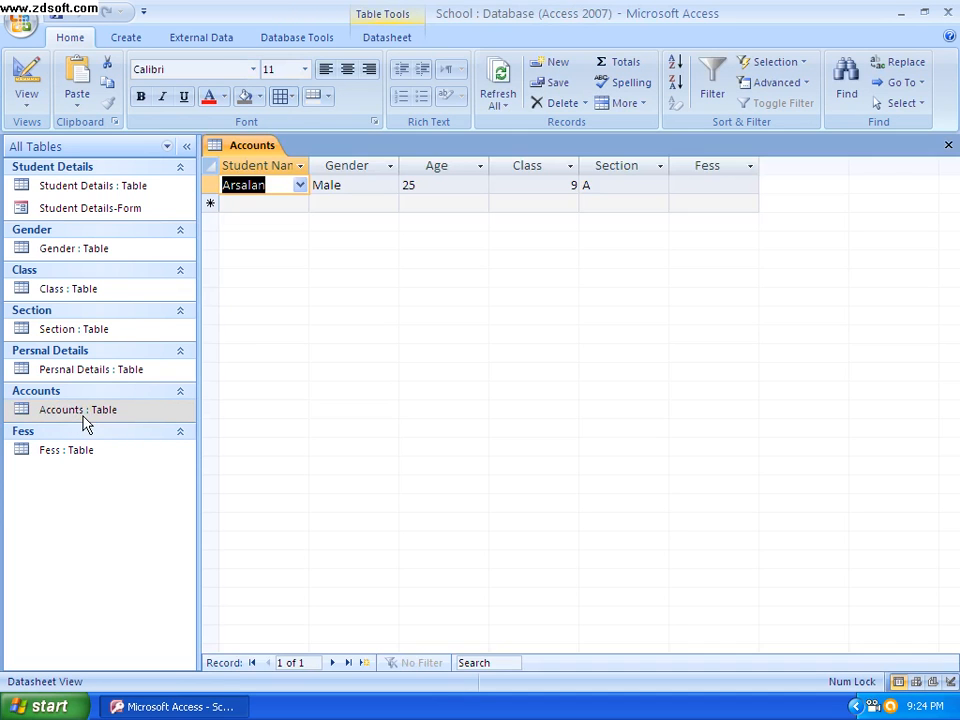
pyautogui.click(722, 188)
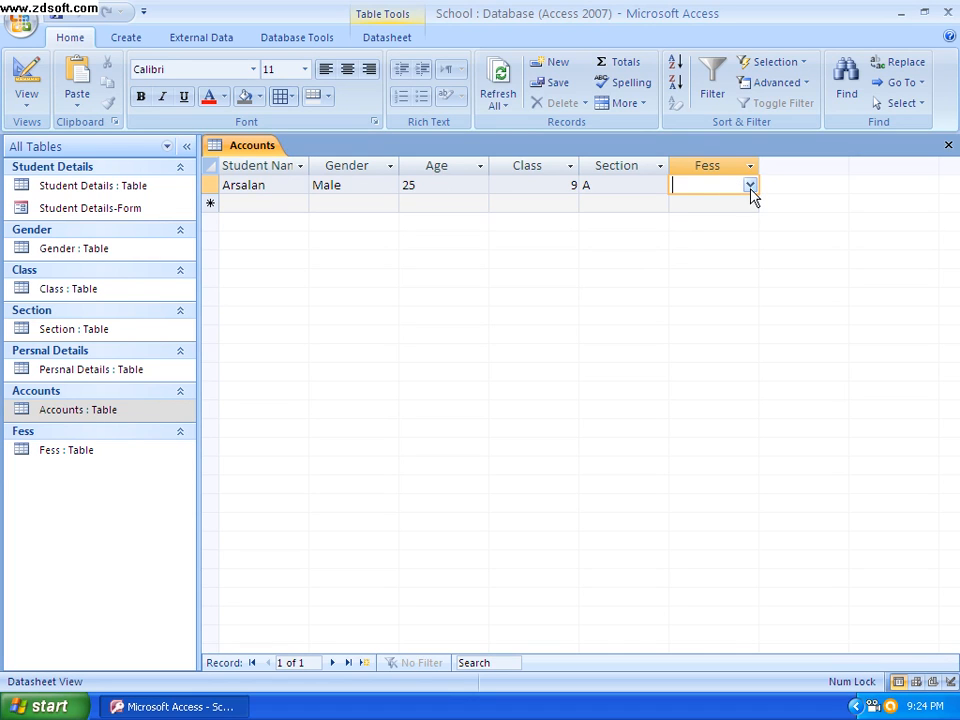
pyautogui.click(750, 188)
pyautogui.click(730, 205)
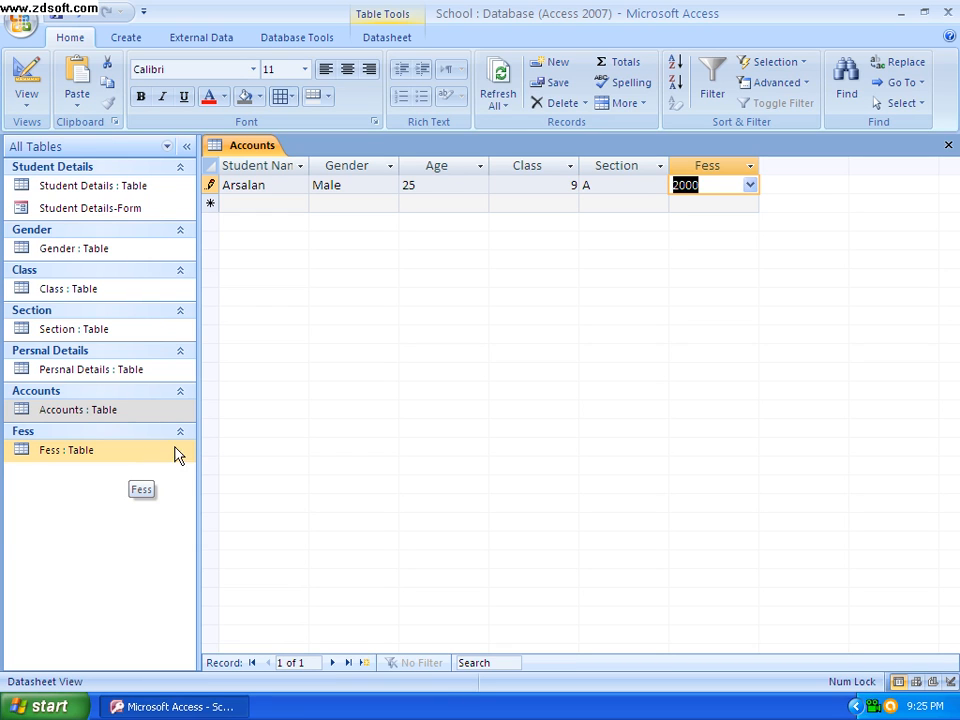
pyautogui.click(948, 145)
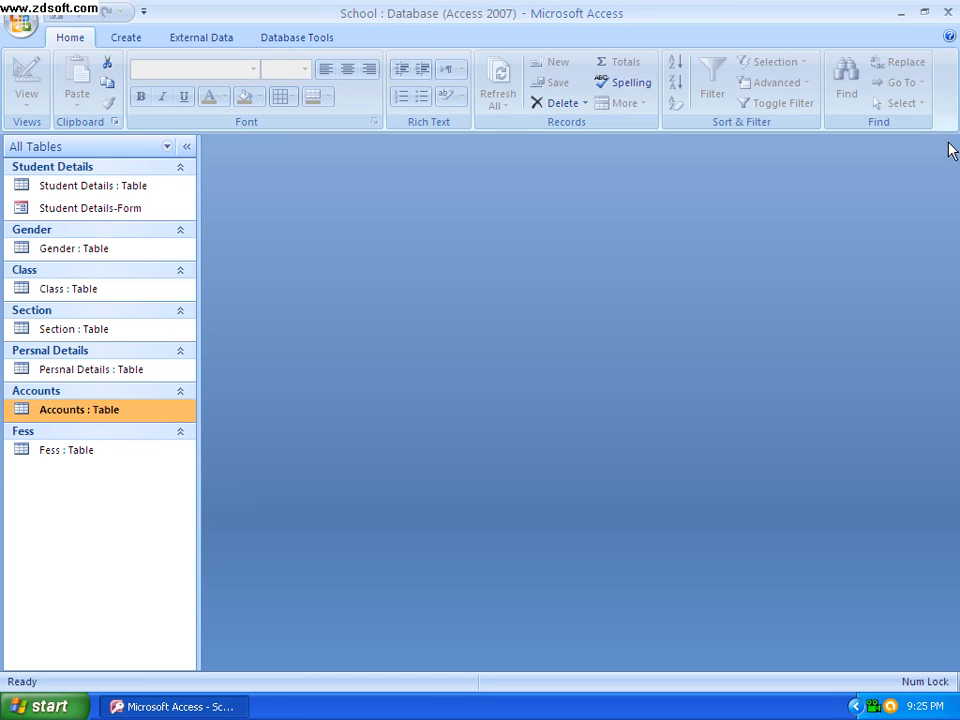